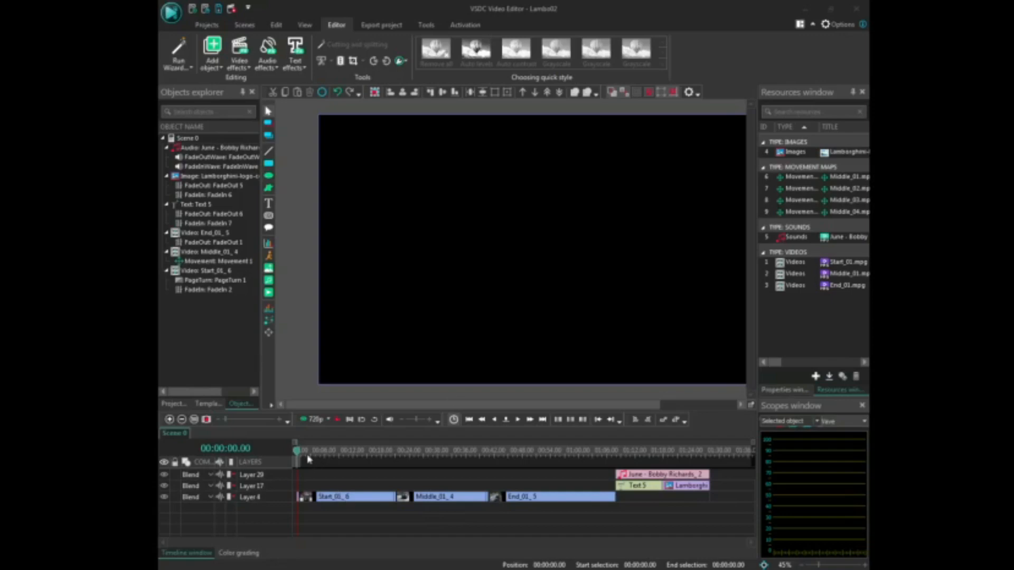
# - Move the playhead to 00:00:24.11 and start creating a movement map from the Middle_01_4 video
pyautogui.moveTo(297, 453); pyautogui.dragTo(314, 457)
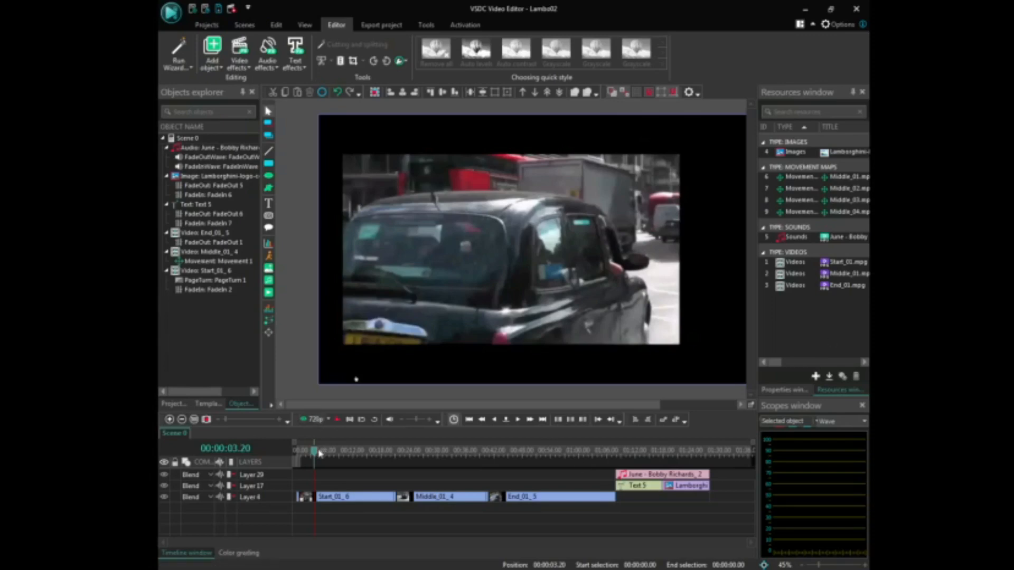
pyautogui.moveTo(320, 454); pyautogui.dragTo(413, 457)
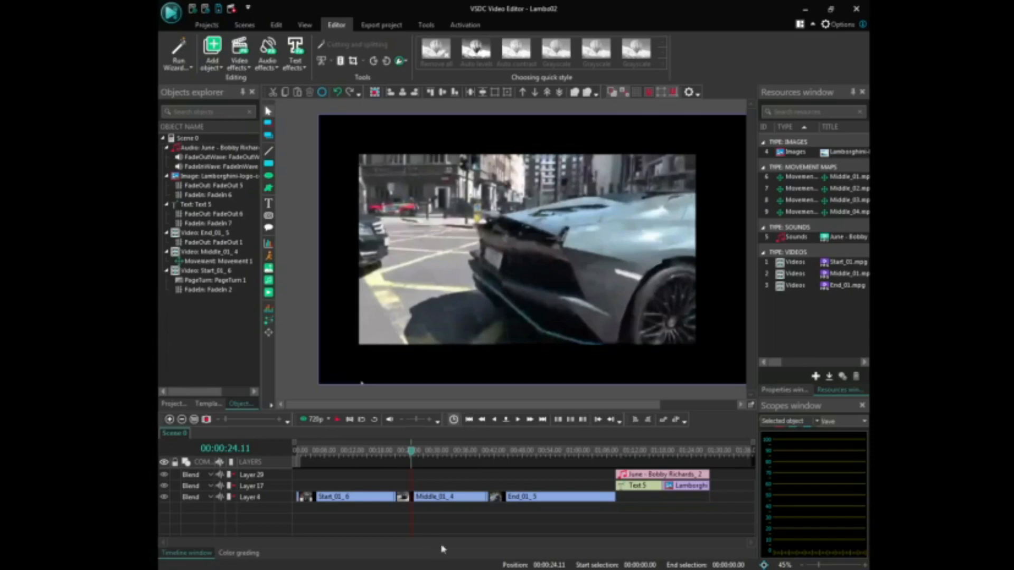
pyautogui.click(454, 502)
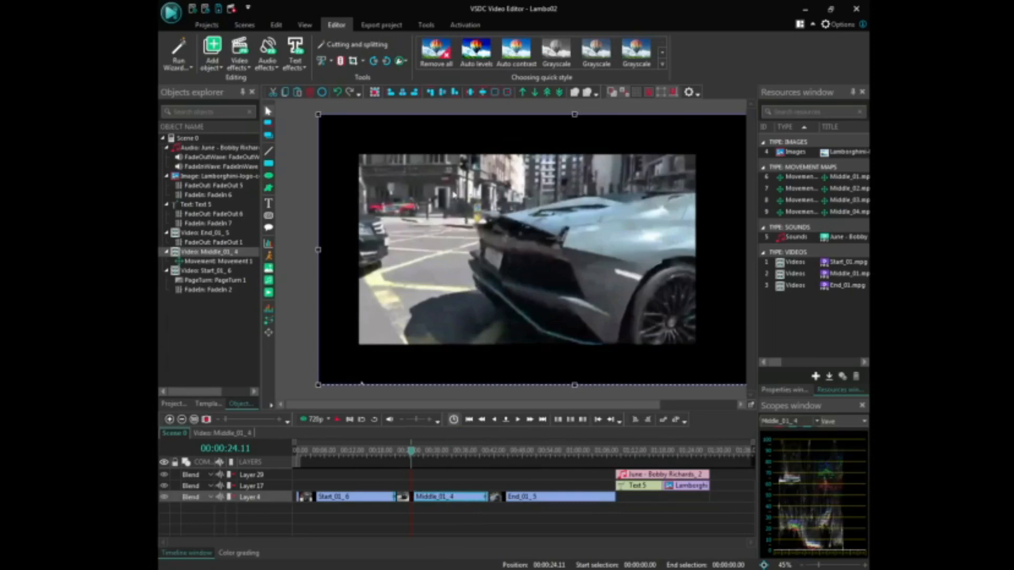
pyautogui.rightClick(453, 195)
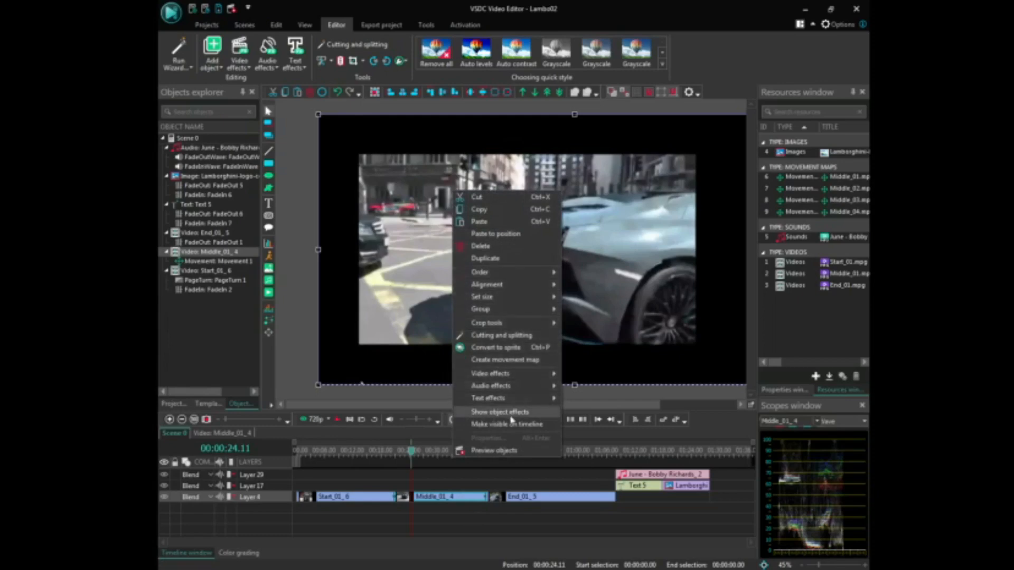
pyautogui.click(519, 361)
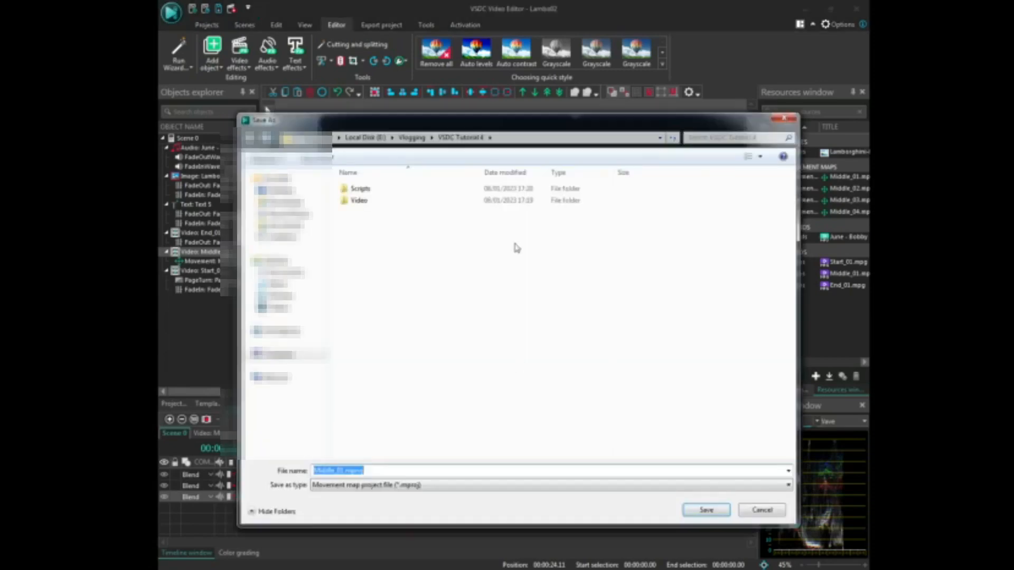
# - Save the movement map project in the VSDC Tutorial 4 folder under a new name ending in "nseTrack"
pyautogui.moveTo(510, 122); pyautogui.dragTo(520, 89)
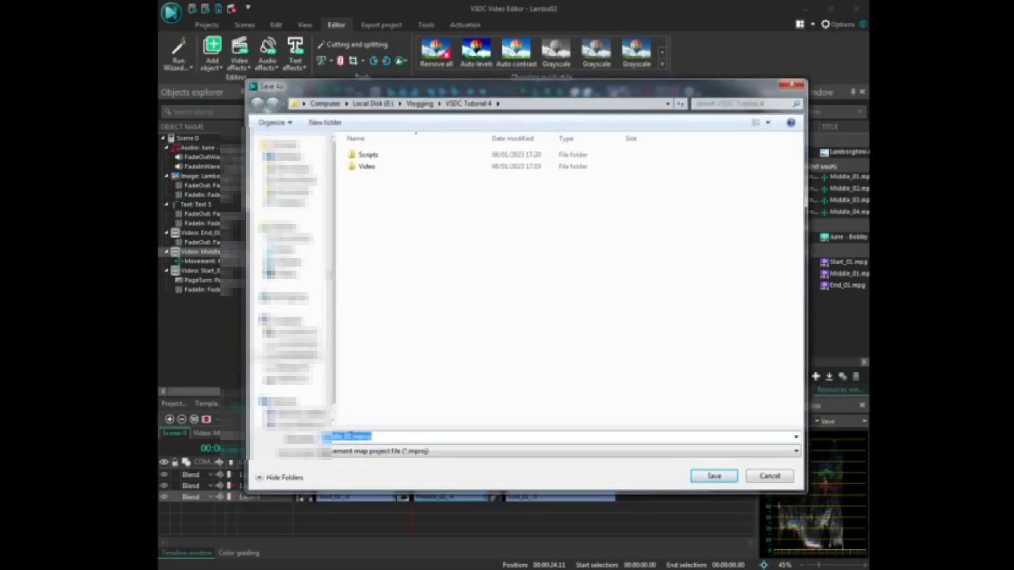
pyautogui.click(352, 436)
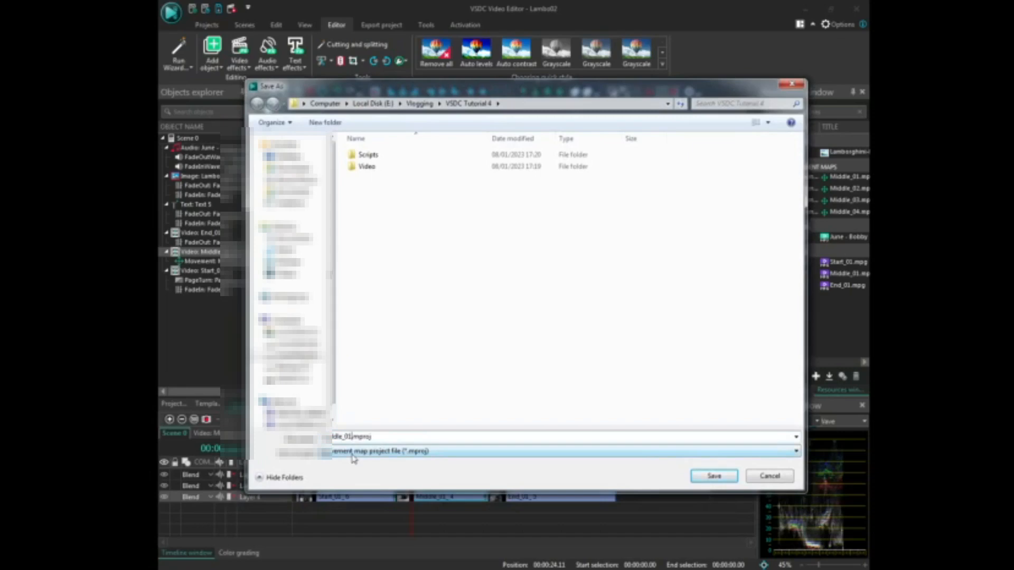
pyautogui.press('BackSpace')
pyautogui.press('BackSpace')
pyautogui.press('BackSpace')
pyautogui.press('BackSpace')
pyautogui.press('BackSpace')
pyautogui.press('BackSpace')
pyautogui.press('BackSpace')
pyautogui.press('BackSpace')
pyautogui.press('BackSpace')
pyautogui.write('Tutor')
pyautogui.write('seTrac')
pyautogui.write('k')
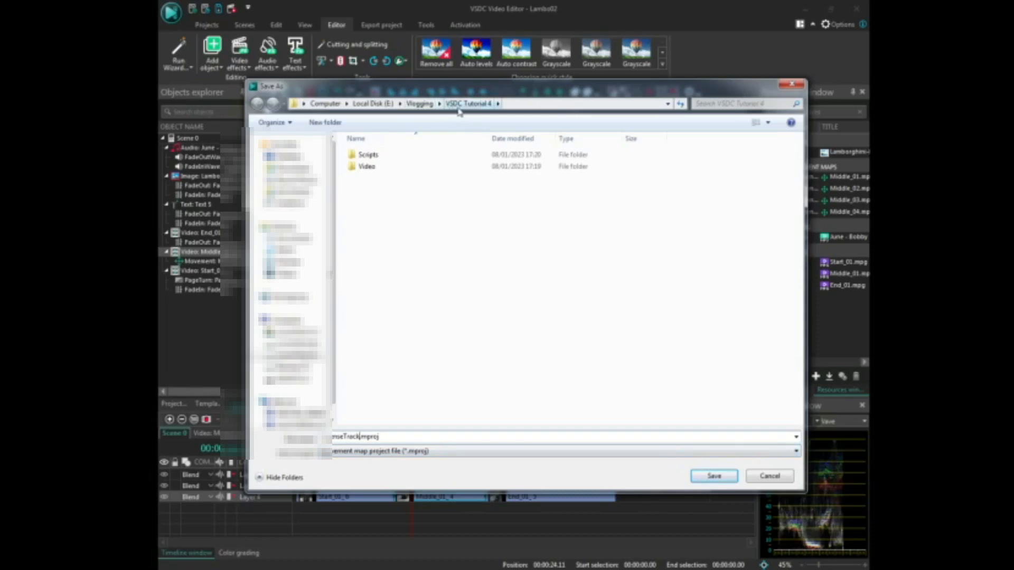
pyautogui.click(708, 477)
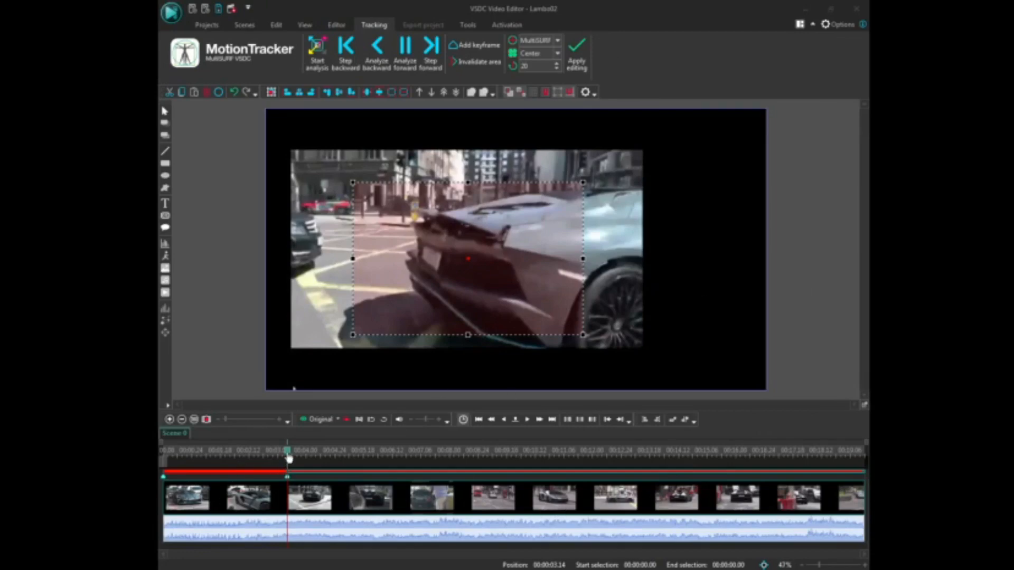
# - At 00:00:03.15, shrink the tracking area to a smaller rectangle over the lower rear bodywork of the Lamborghini
pyautogui.moveTo(288, 457)
pyautogui.mouseDown()
pyautogui.moveTo(254, 458)
pyautogui.moveTo(330, 455)
pyautogui.moveTo(291, 460)
pyautogui.mouseUp()
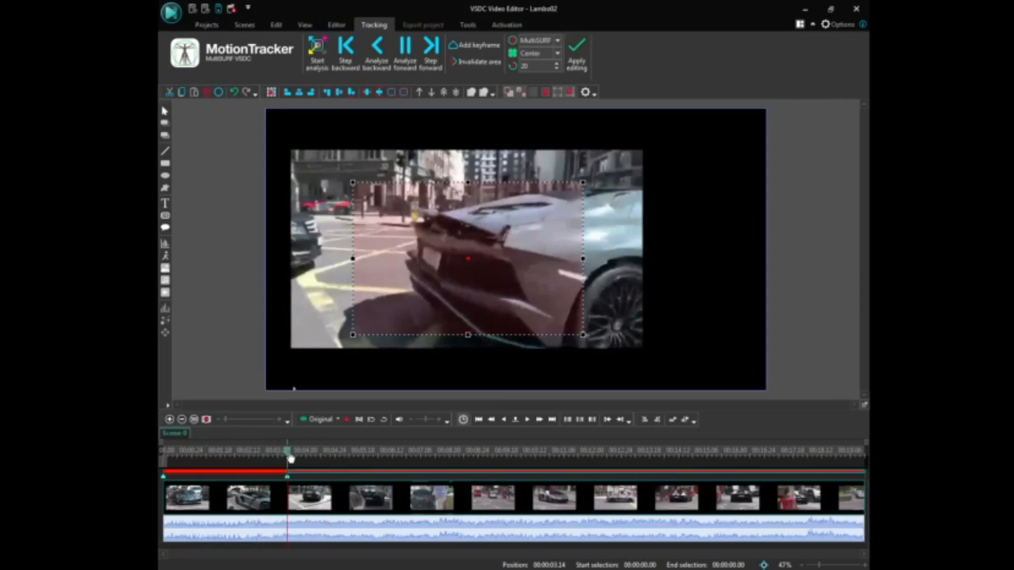
pyautogui.moveTo(291, 459)
pyautogui.mouseDown()
pyautogui.moveTo(244, 461)
pyautogui.moveTo(292, 461)
pyautogui.mouseUp()
pyautogui.moveTo(544, 195); pyautogui.dragTo(503, 206)
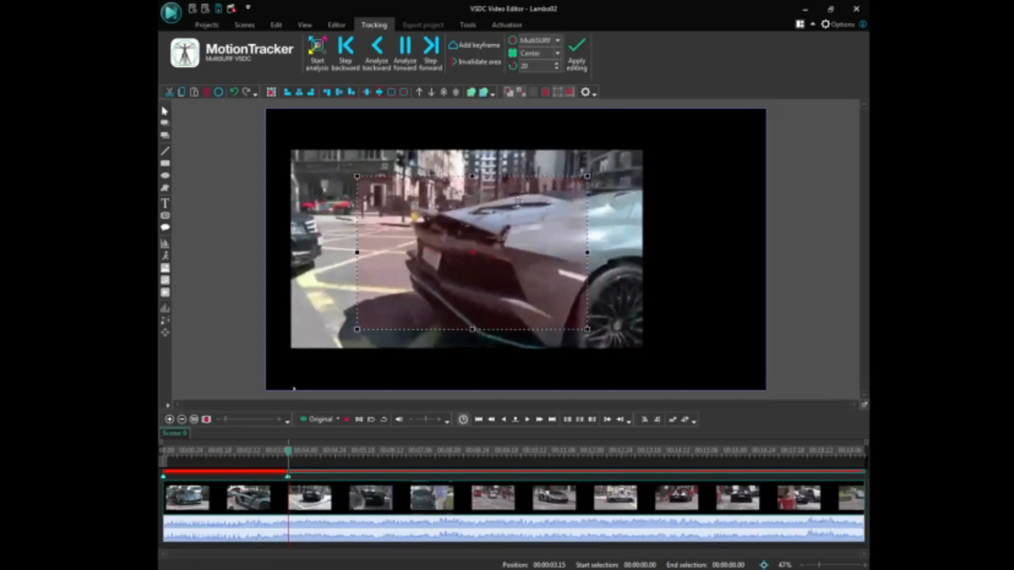
pyautogui.moveTo(458, 182); pyautogui.dragTo(458, 276)
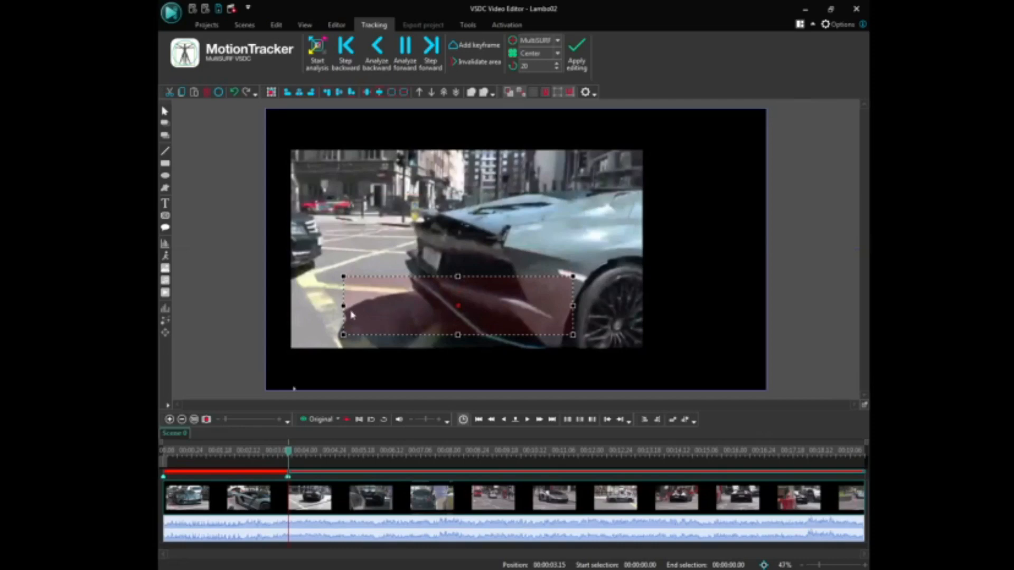
pyautogui.moveTo(342, 305); pyautogui.dragTo(452, 306)
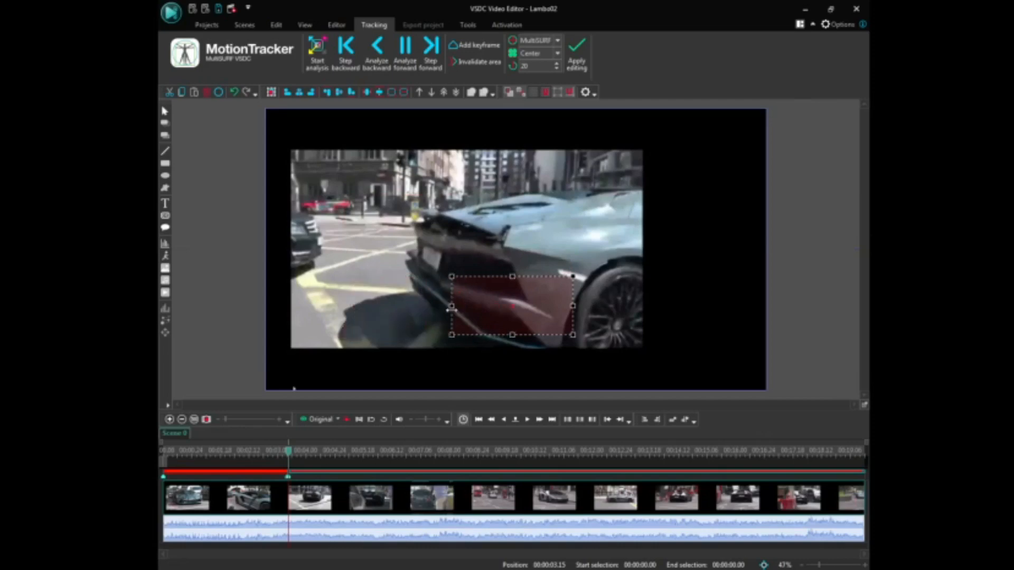
# - Fit the tracking area tightly over the Lamborghini's number plate and analyze a few frames of motion
pyautogui.moveTo(524, 311); pyautogui.dragTo(443, 261)
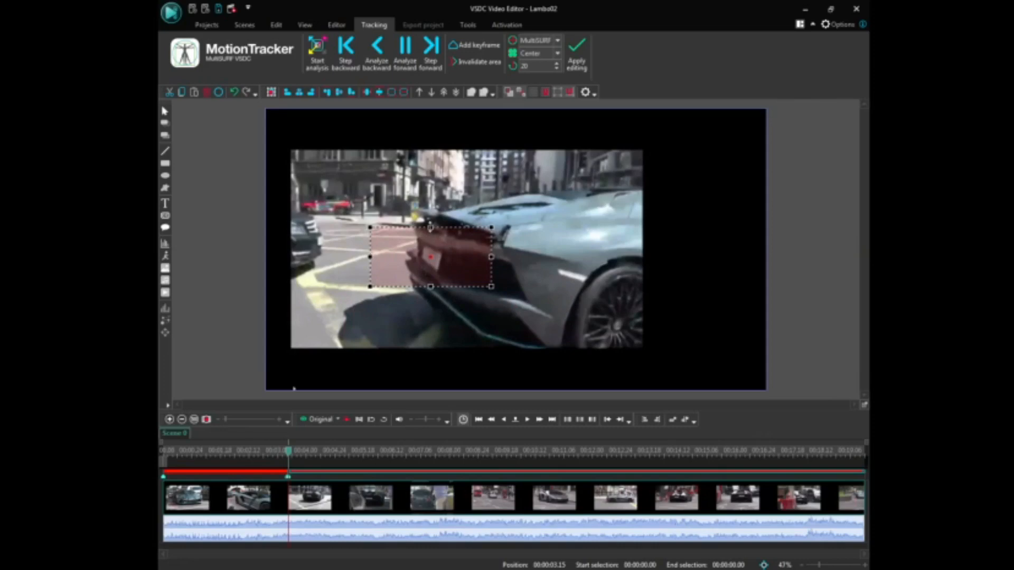
pyautogui.moveTo(430, 227); pyautogui.dragTo(430, 248)
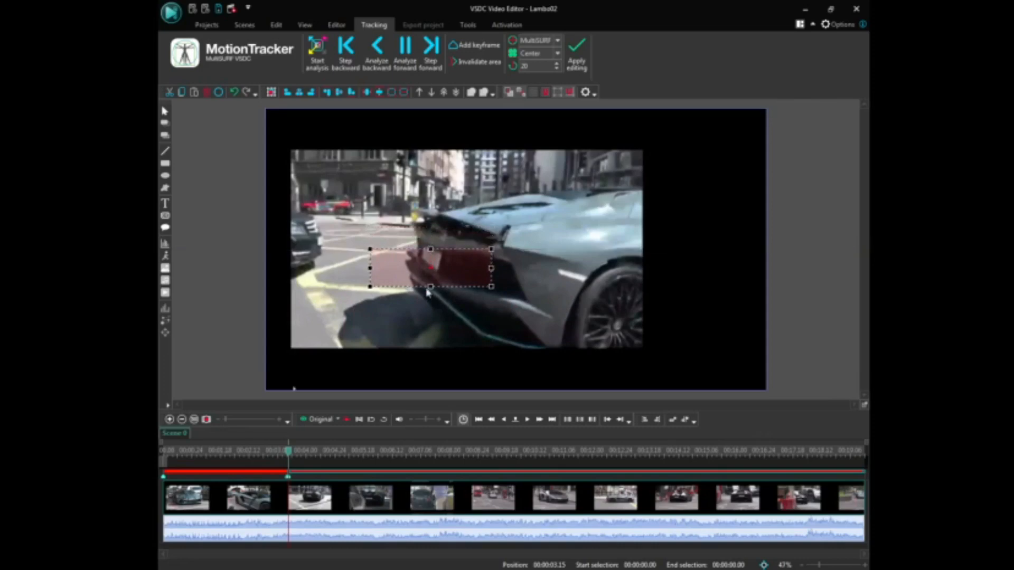
pyautogui.moveTo(431, 286); pyautogui.dragTo(431, 280)
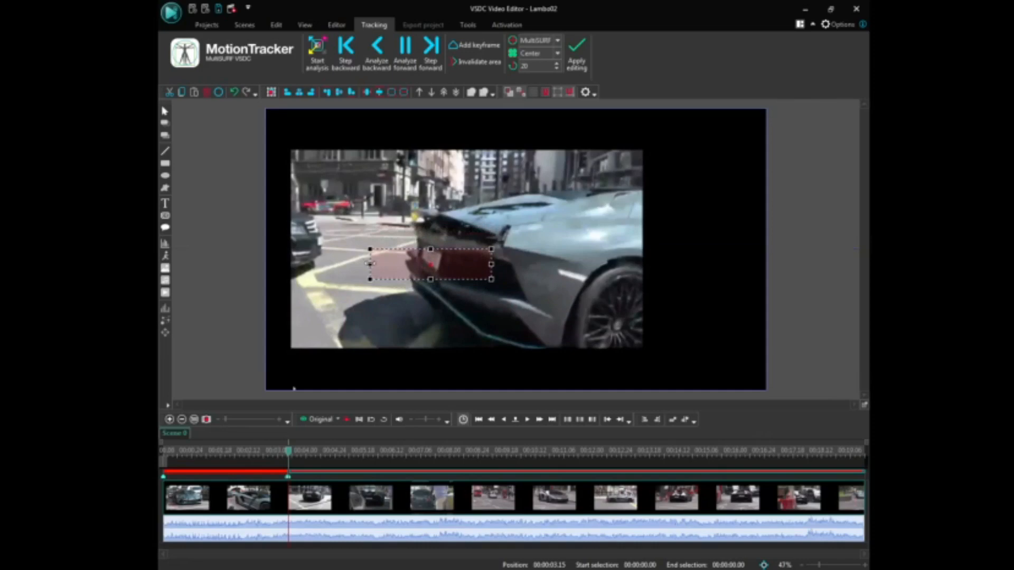
pyautogui.moveTo(370, 264); pyautogui.dragTo(393, 264)
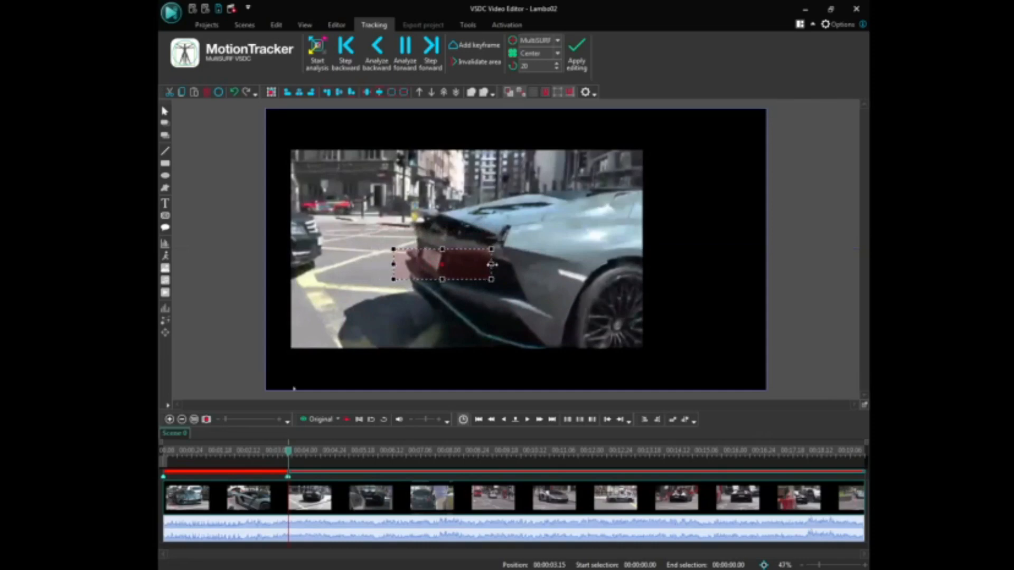
pyautogui.moveTo(491, 264); pyautogui.dragTo(413, 257)
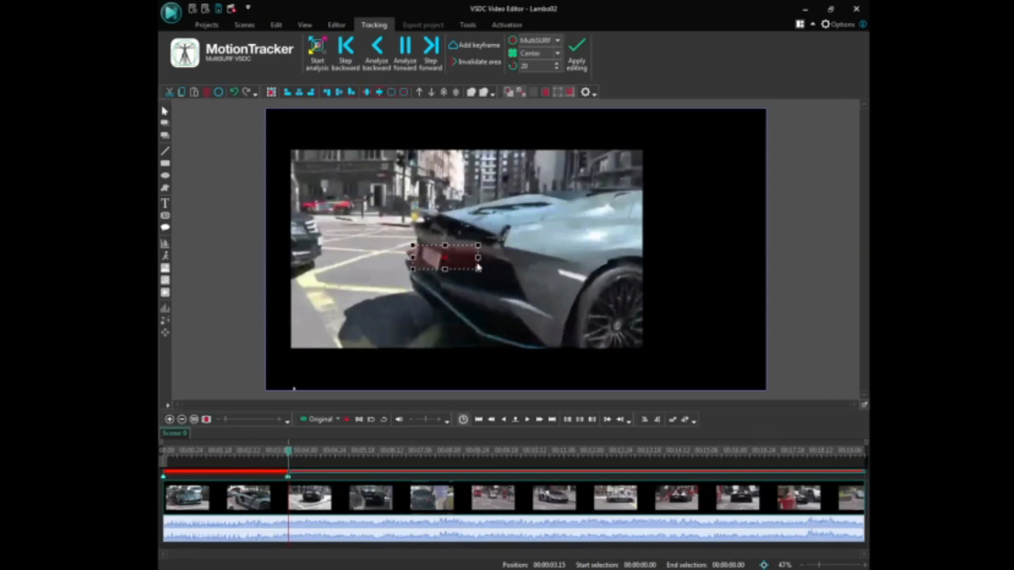
pyautogui.moveTo(477, 258); pyautogui.dragTo(443, 257)
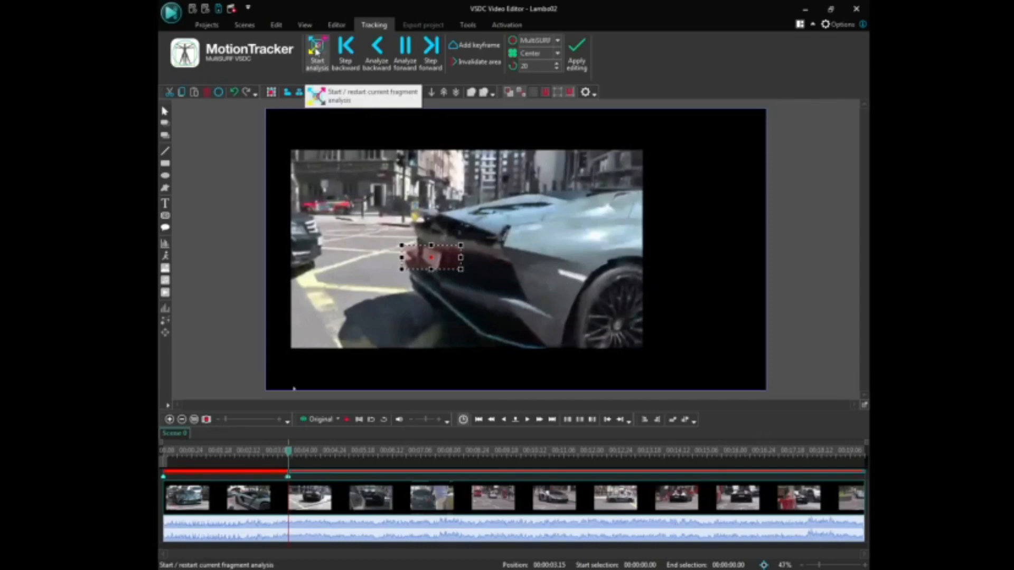
pyautogui.click(317, 51)
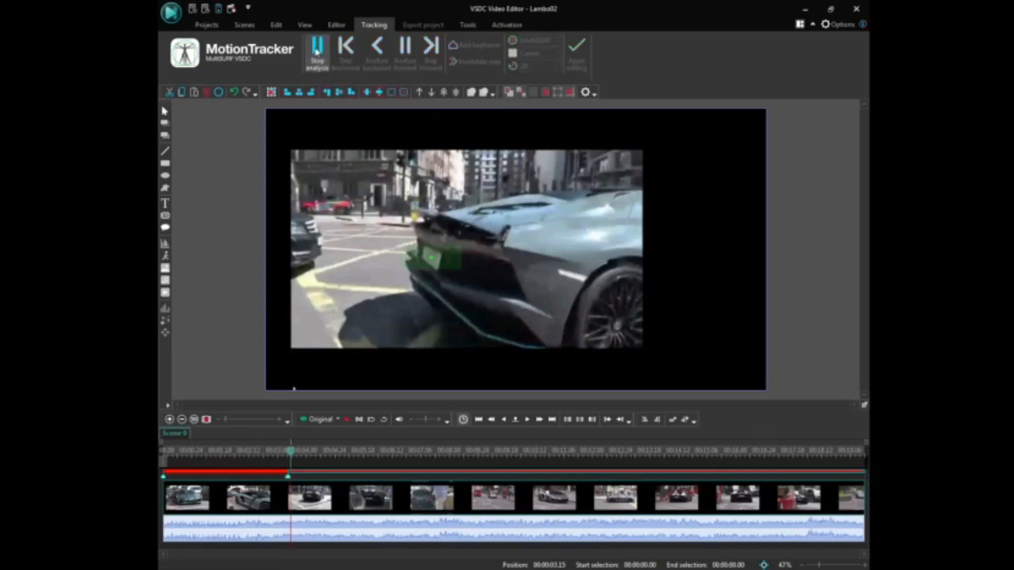
pyautogui.click(316, 51)
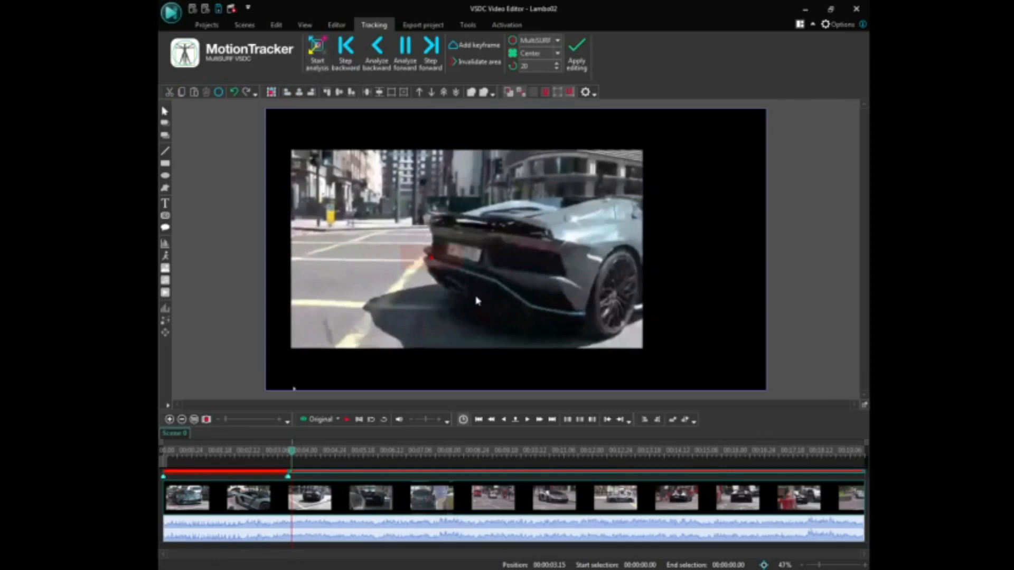
# - Move the tracking area back onto the number plate and analyze a few more frames before stopping
pyautogui.click(443, 262)
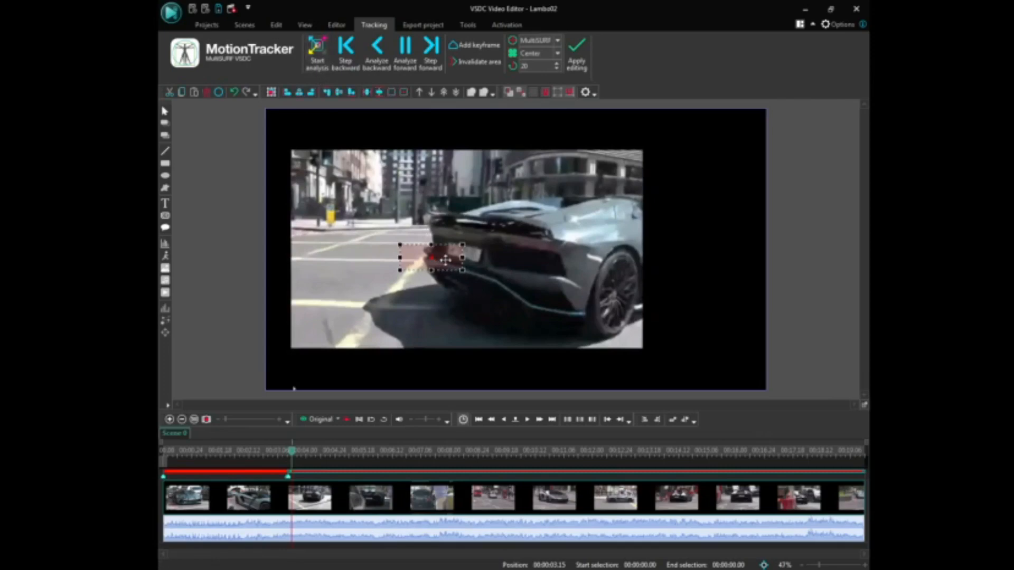
pyautogui.moveTo(445, 259); pyautogui.dragTo(474, 257)
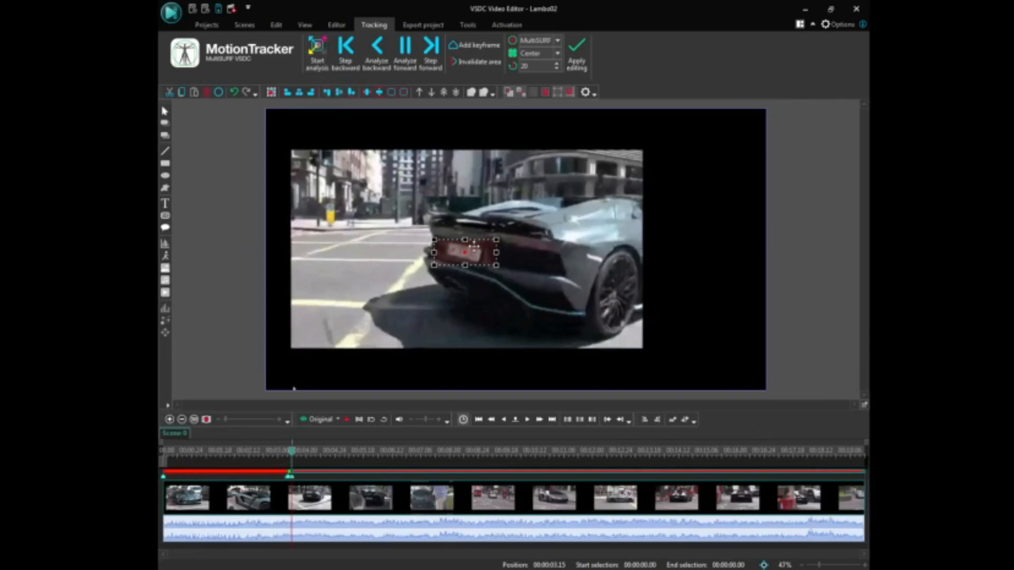
pyautogui.moveTo(475, 251)
pyautogui.mouseDown()
pyautogui.moveTo(445, 249)
pyautogui.moveTo(488, 231)
pyautogui.moveTo(473, 252)
pyautogui.mouseUp()
pyautogui.click(316, 64)
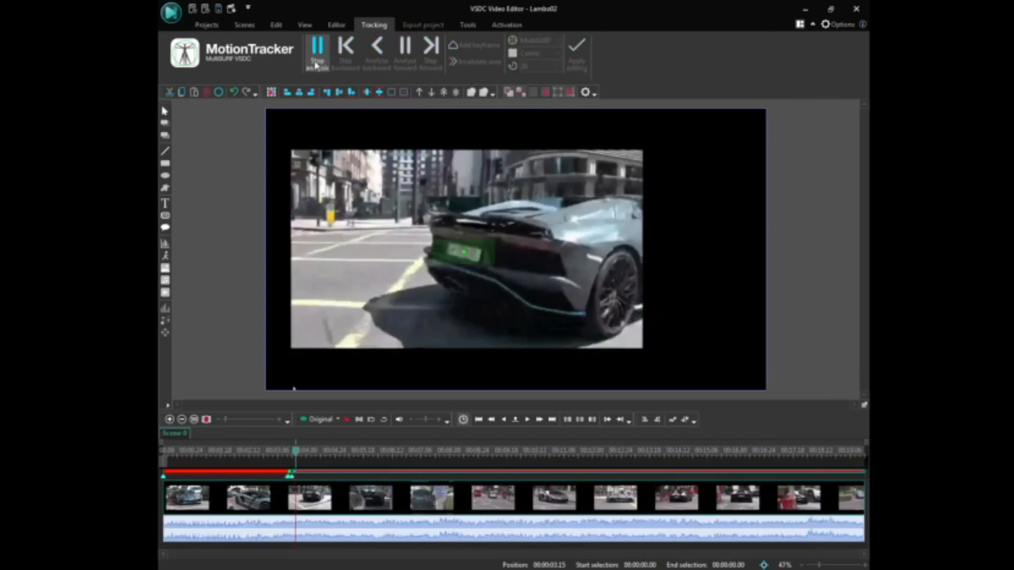
pyautogui.click(316, 64)
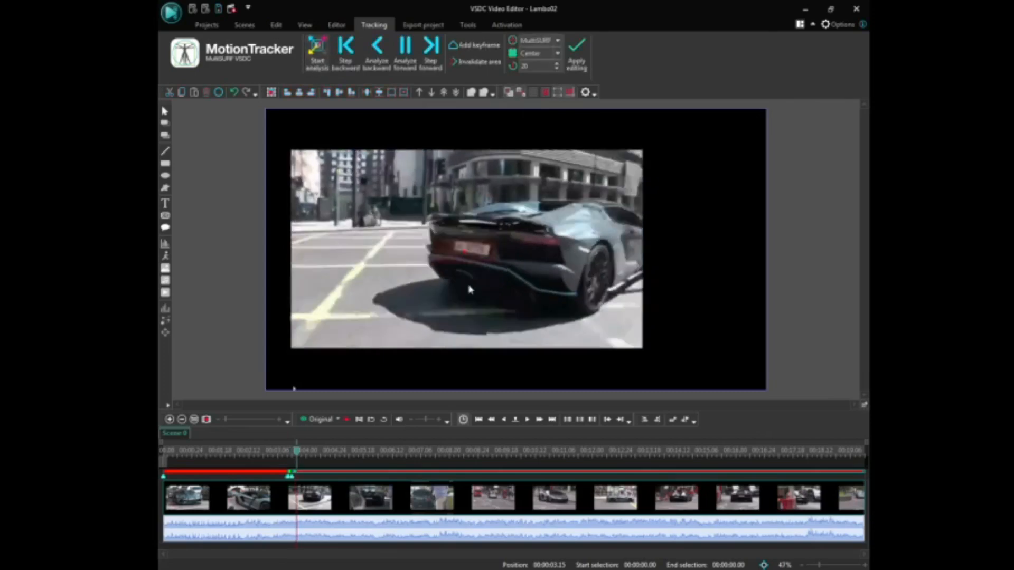
# - Re-center the tracking area on the plate and run the analysis until the dark sedan reaches the plate's edge
pyautogui.click(477, 250)
pyautogui.moveTo(477, 249); pyautogui.dragTo(488, 247)
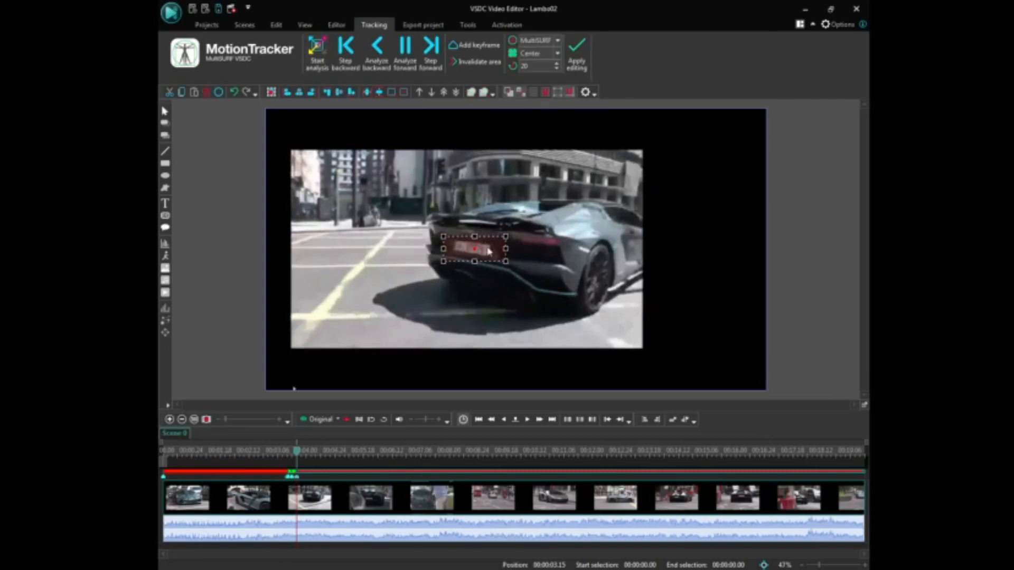
pyautogui.click(316, 68)
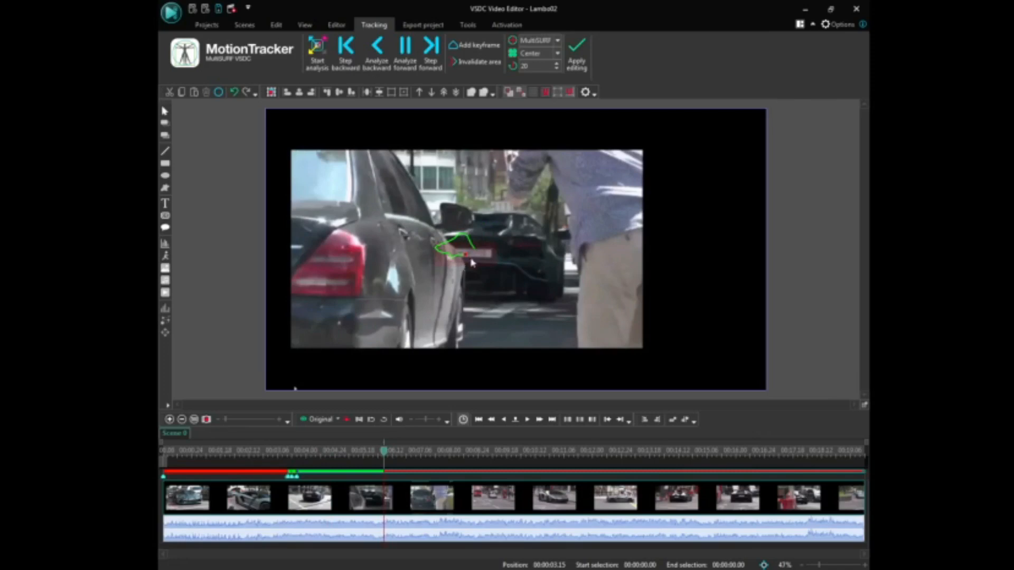
# - Shrink and re-center the tracking area on the distant plate, and analyze until the pedestrian passes in front of the car
pyautogui.click(481, 254)
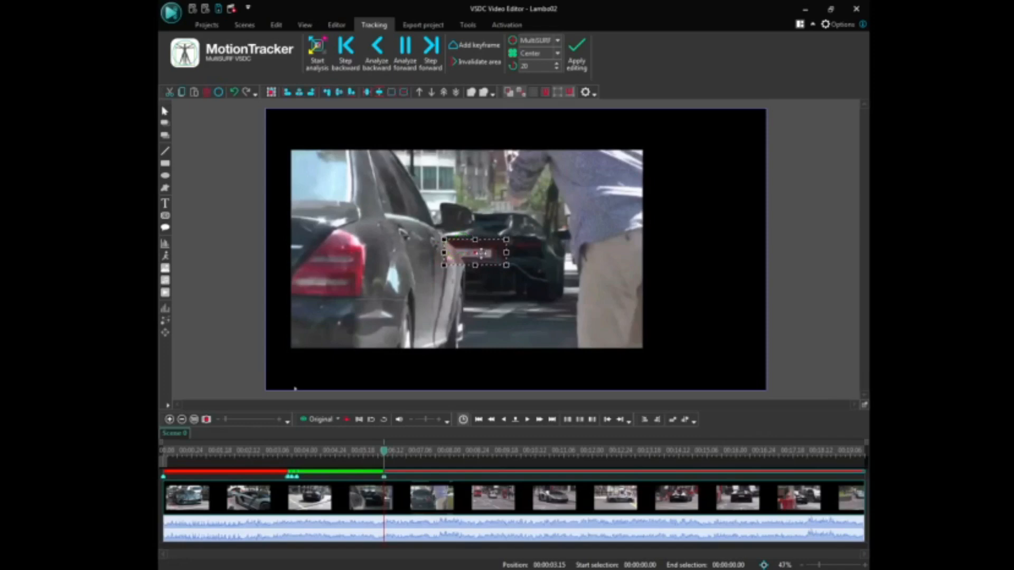
pyautogui.moveTo(481, 253)
pyautogui.mouseDown()
pyautogui.moveTo(448, 254)
pyautogui.moveTo(481, 262)
pyautogui.moveTo(486, 247)
pyautogui.moveTo(466, 254)
pyautogui.mouseUp()
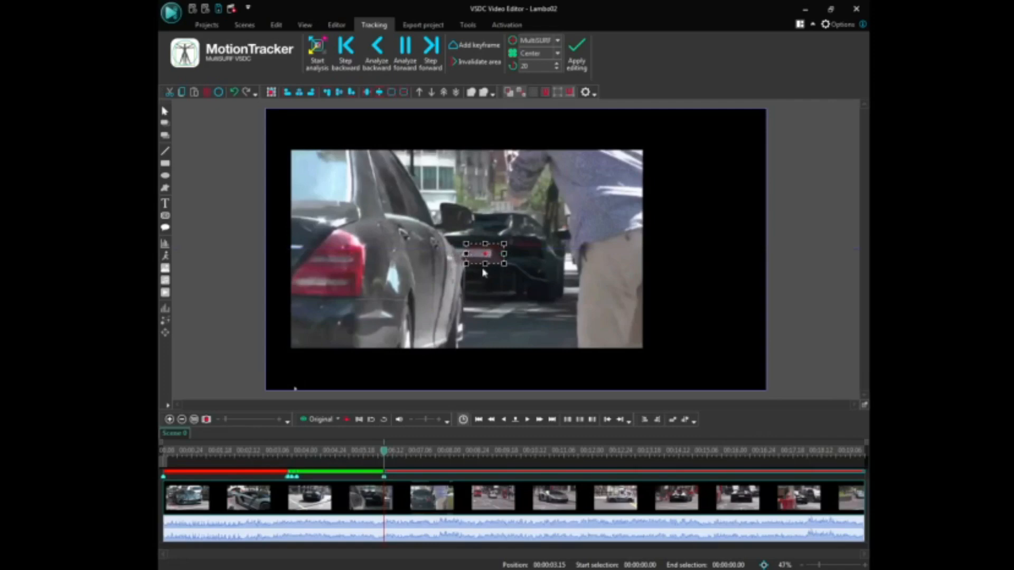
pyautogui.moveTo(482, 256); pyautogui.dragTo(482, 255)
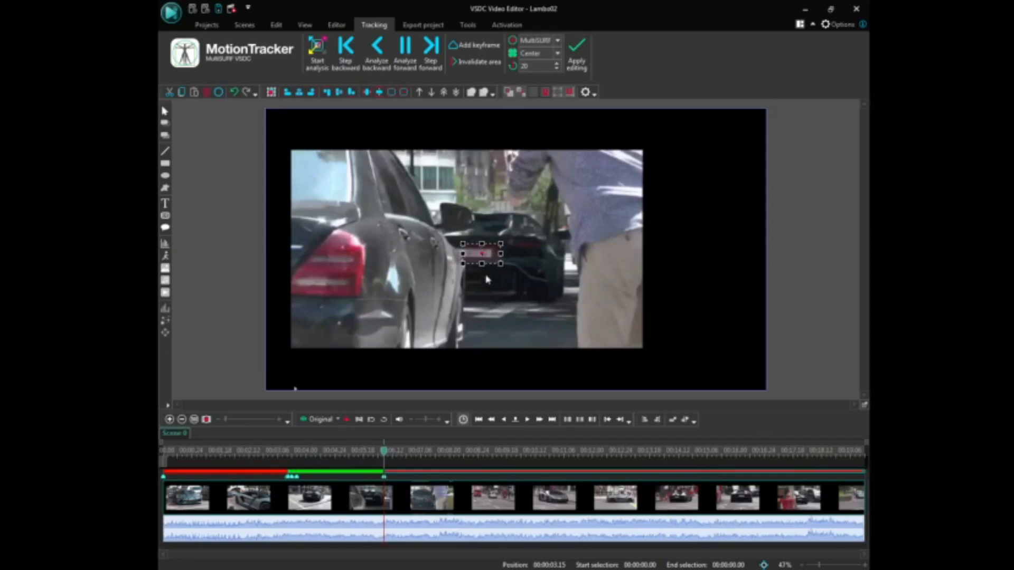
pyautogui.click(311, 67)
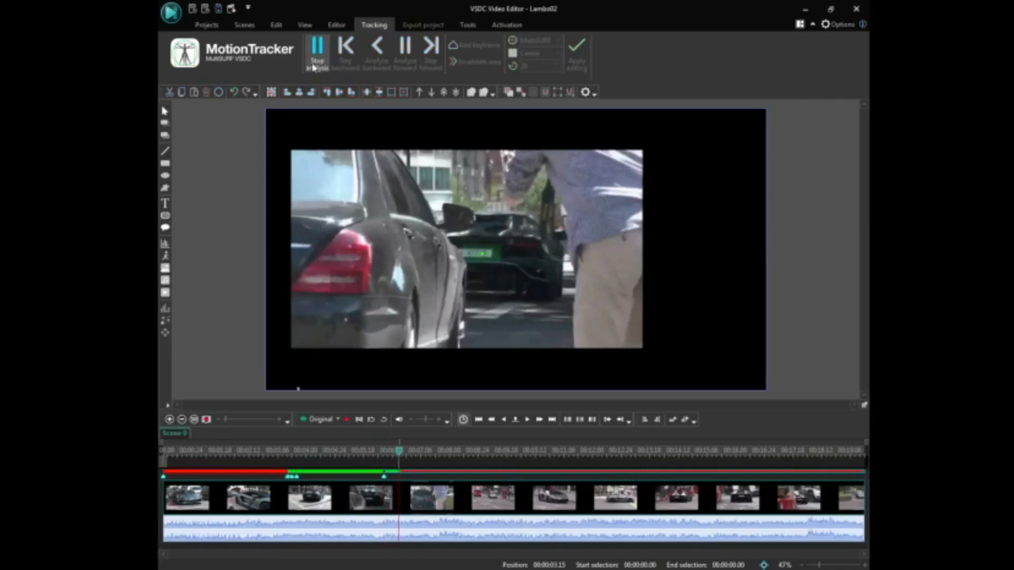
pyautogui.click(313, 67)
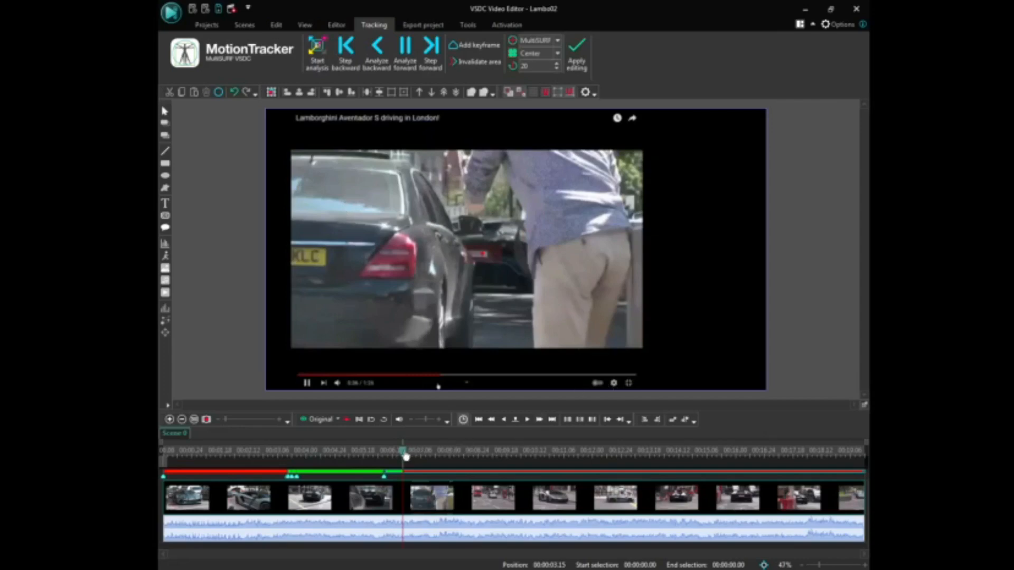
# - Review the analyzed tracking path backward through the clip to its start at 00:00:03.15
pyautogui.moveTo(403, 451); pyautogui.dragTo(369, 453)
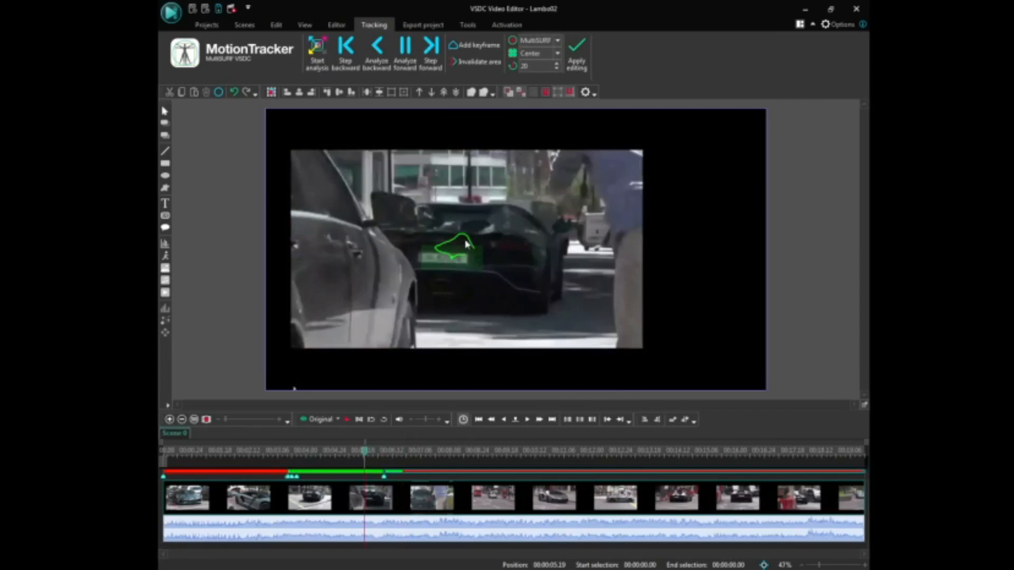
pyautogui.moveTo(368, 458); pyautogui.dragTo(288, 458)
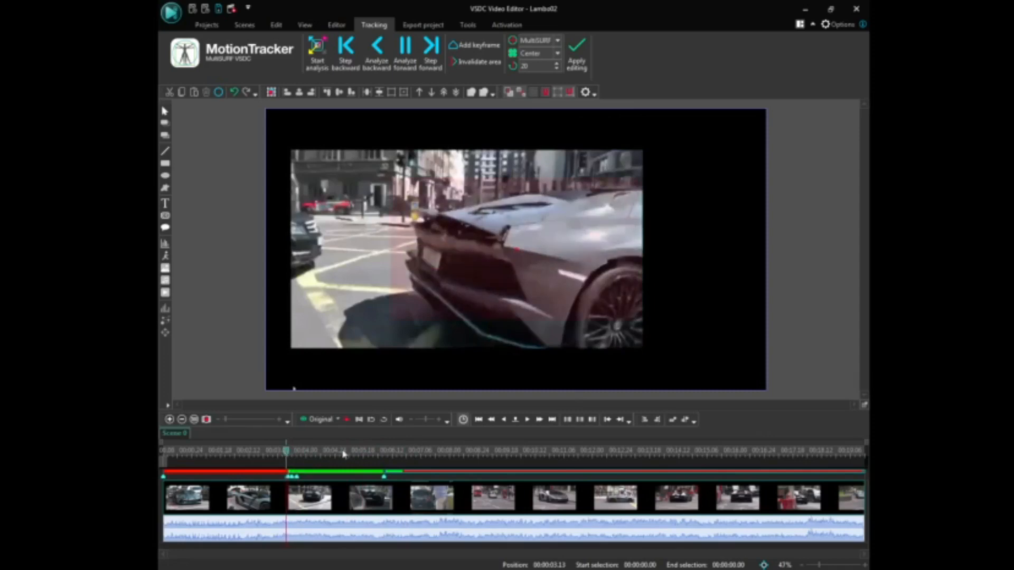
pyautogui.click(290, 457)
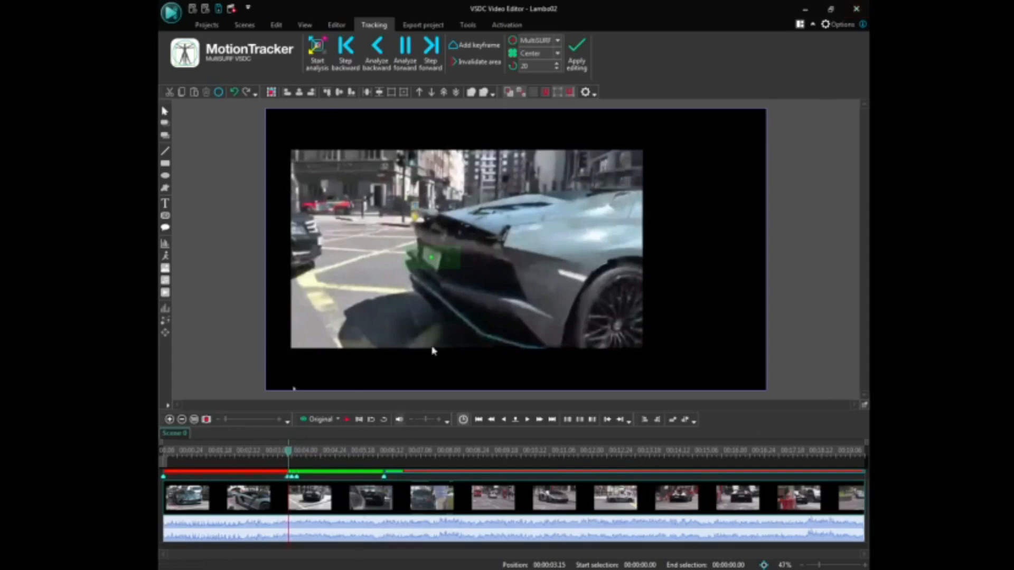
# - Apply the number plate tracking edits and save the changed Middle_01 movement map project
pyautogui.click(579, 64)
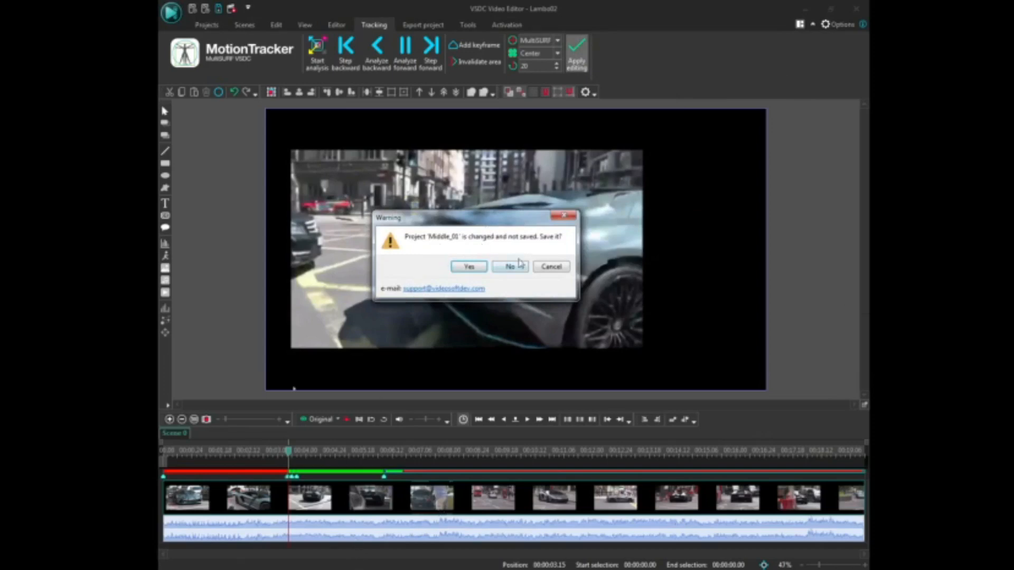
pyautogui.click(477, 271)
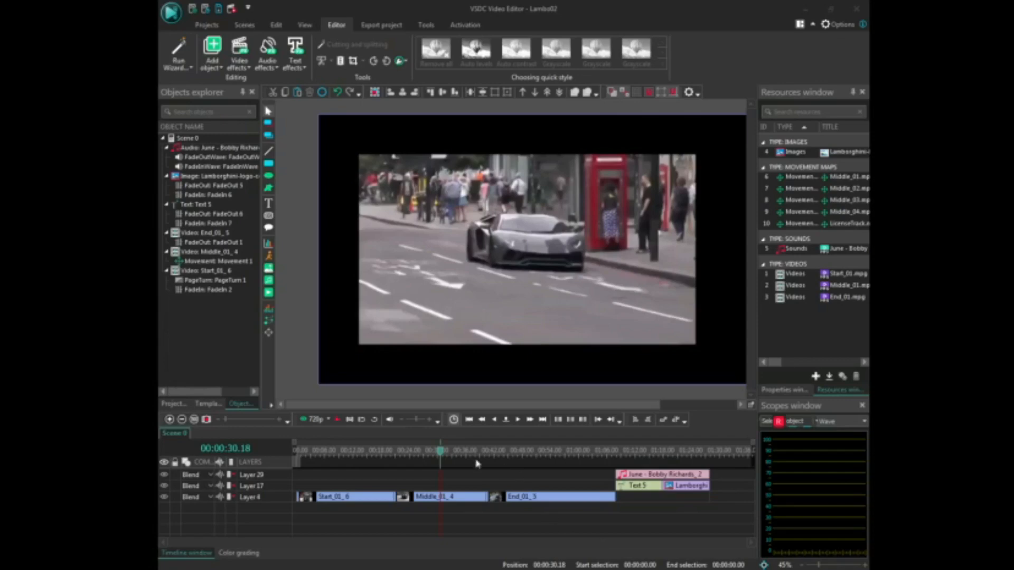
# - Position the playhead at 00:00:24.10, where the number plate comes into view in the Middle_01 clip
pyautogui.click(437, 456)
pyautogui.moveTo(438, 456); pyautogui.dragTo(408, 460)
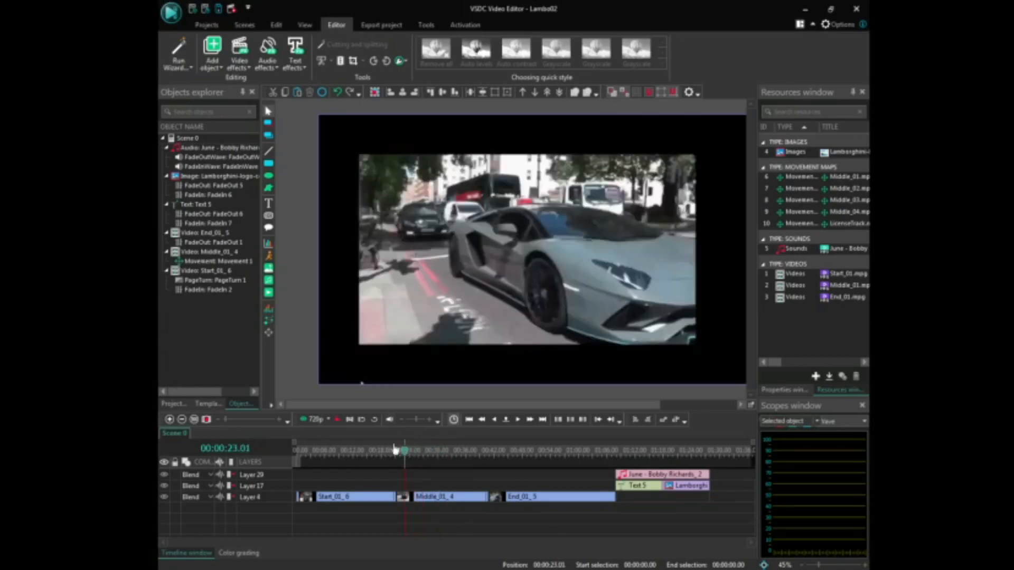
pyautogui.moveTo(406, 458); pyautogui.dragTo(413, 456)
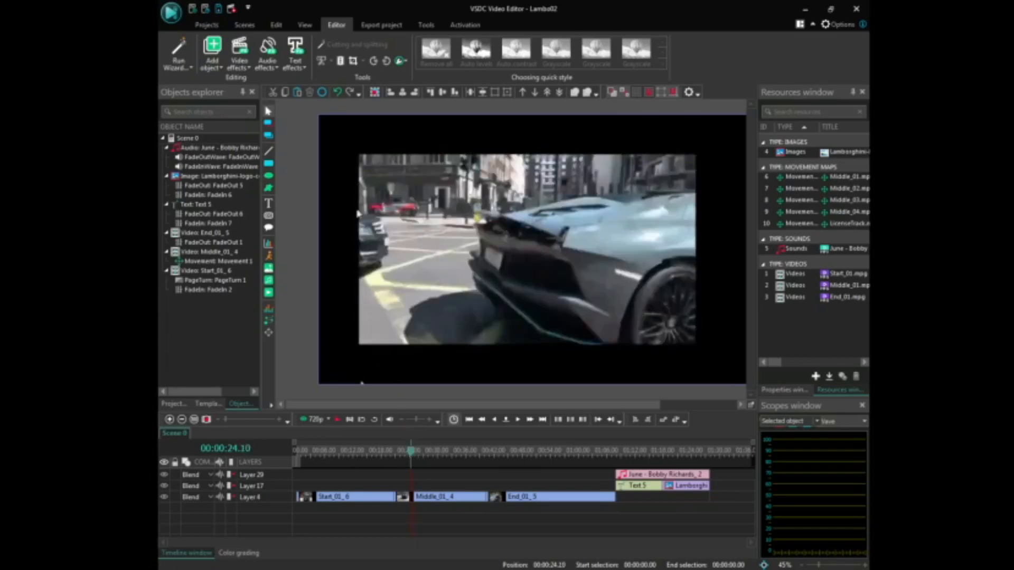
pyautogui.click(465, 502)
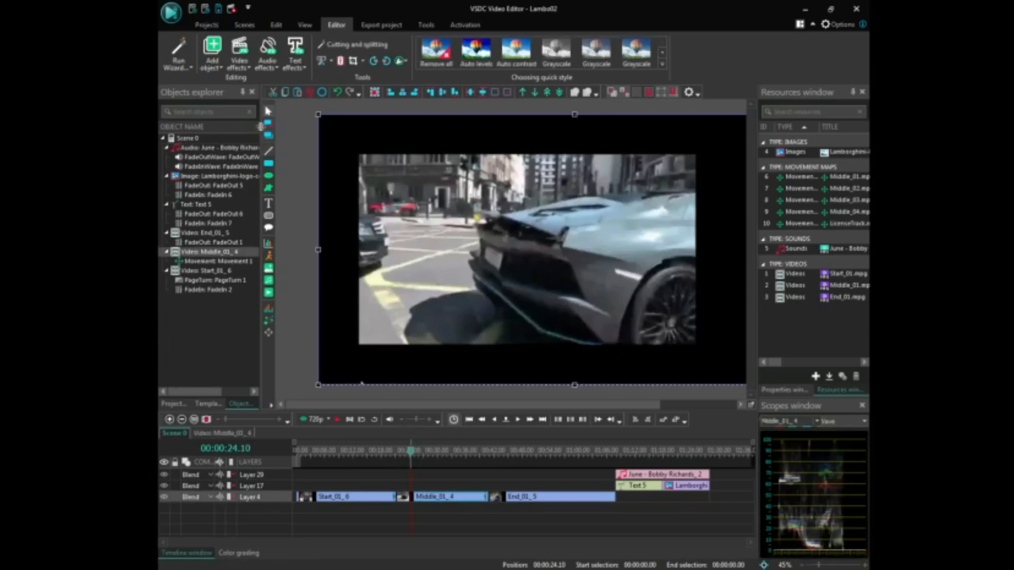
pyautogui.click(248, 67)
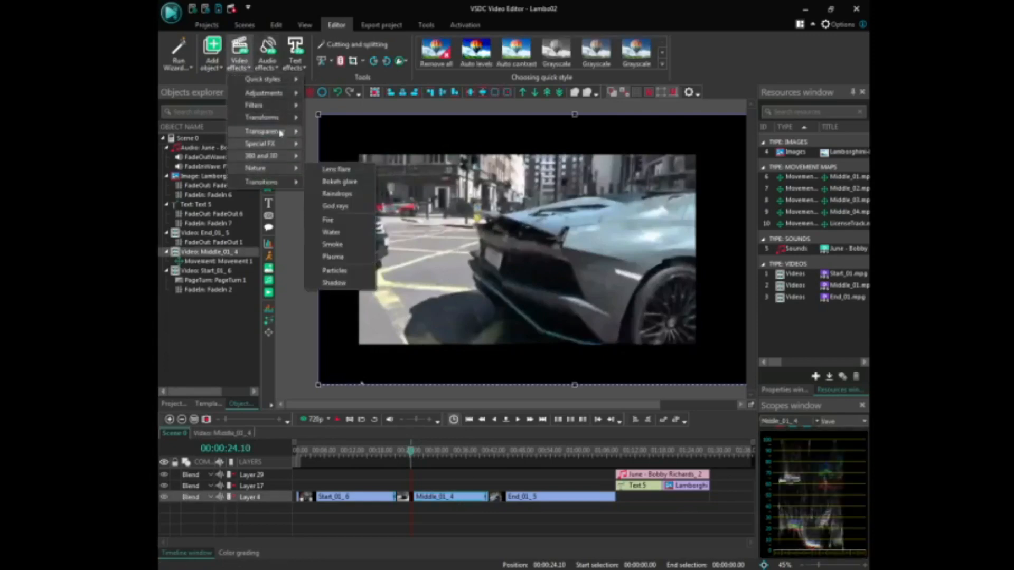
pyautogui.moveTo(303, 111)
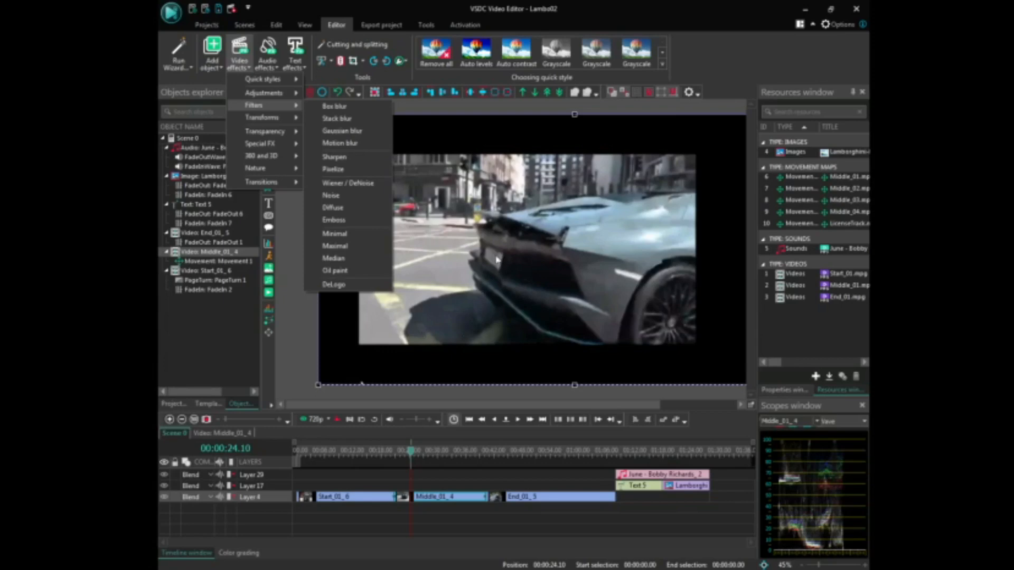
pyautogui.click(327, 343)
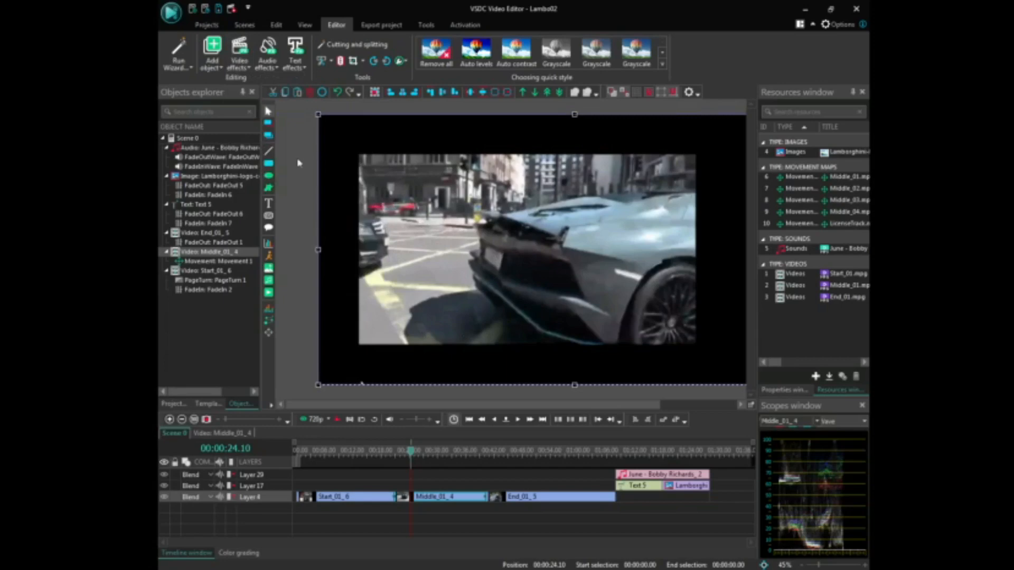
# - Draw a rectangle over the number plate on a new layer from the cursor position, and shorten its duration to about 00:00:03.25
pyautogui.click(272, 167)
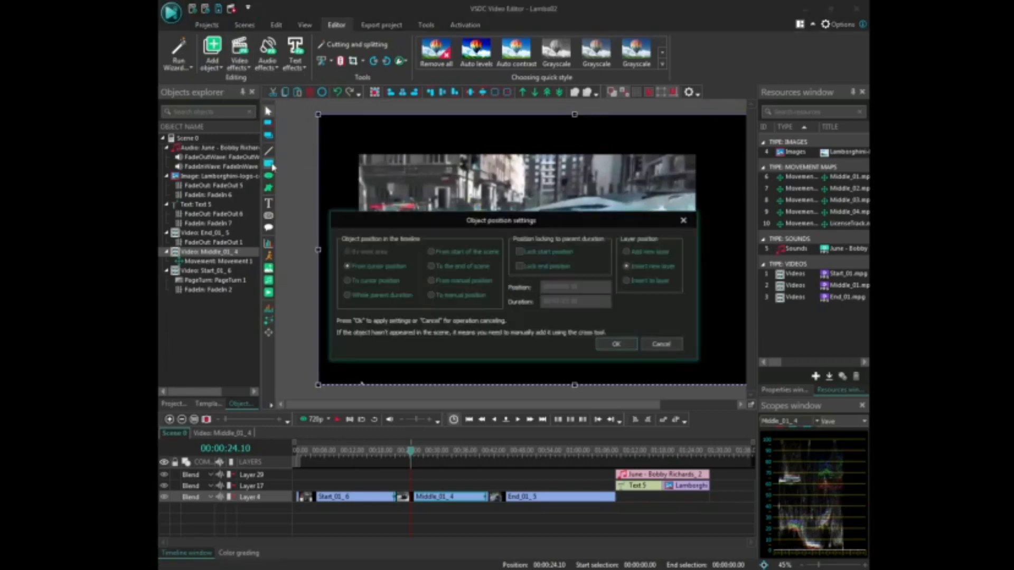
pyautogui.click(613, 345)
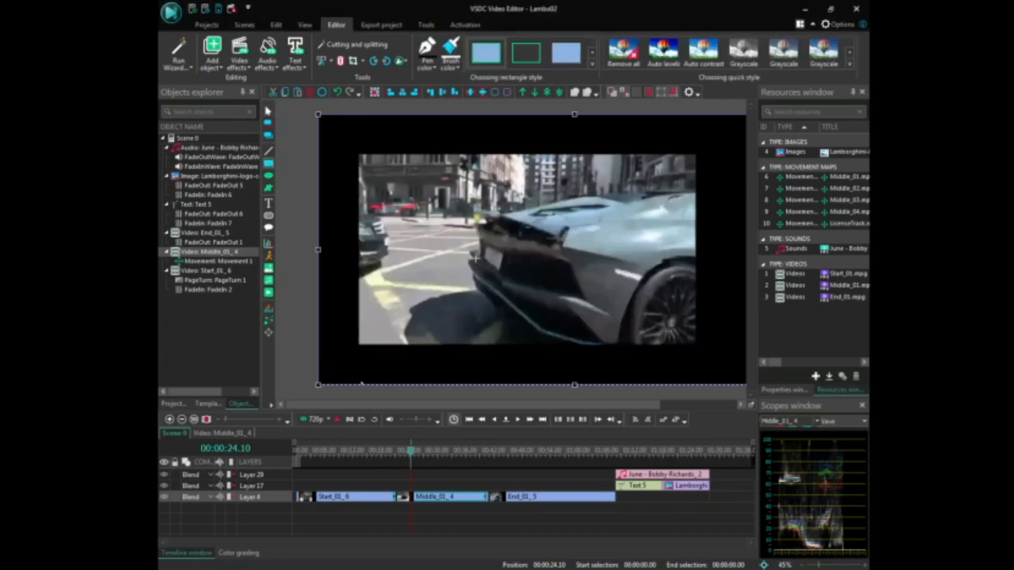
pyautogui.moveTo(465, 244); pyautogui.dragTo(510, 257)
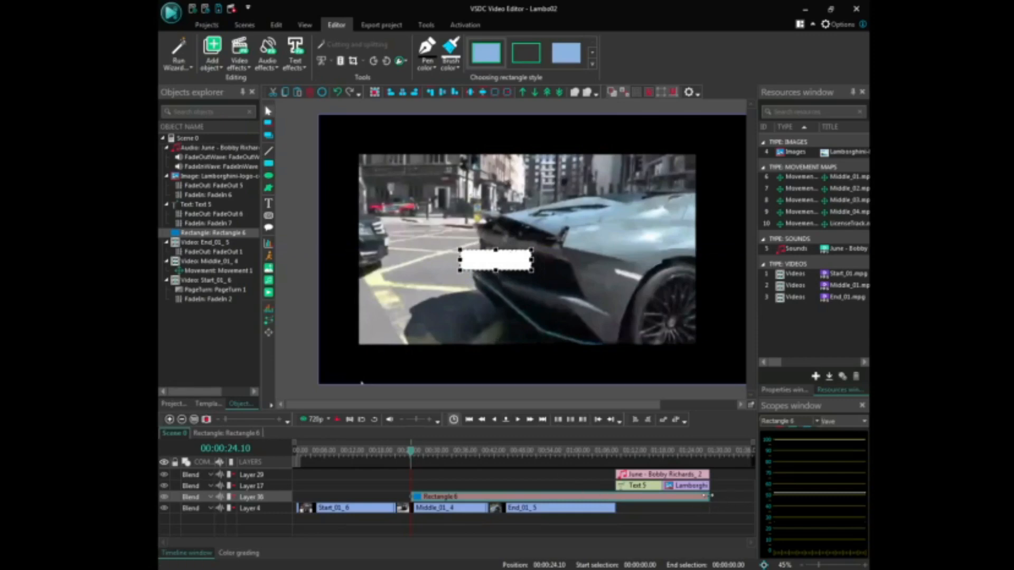
pyautogui.moveTo(709, 497); pyautogui.dragTo(431, 495)
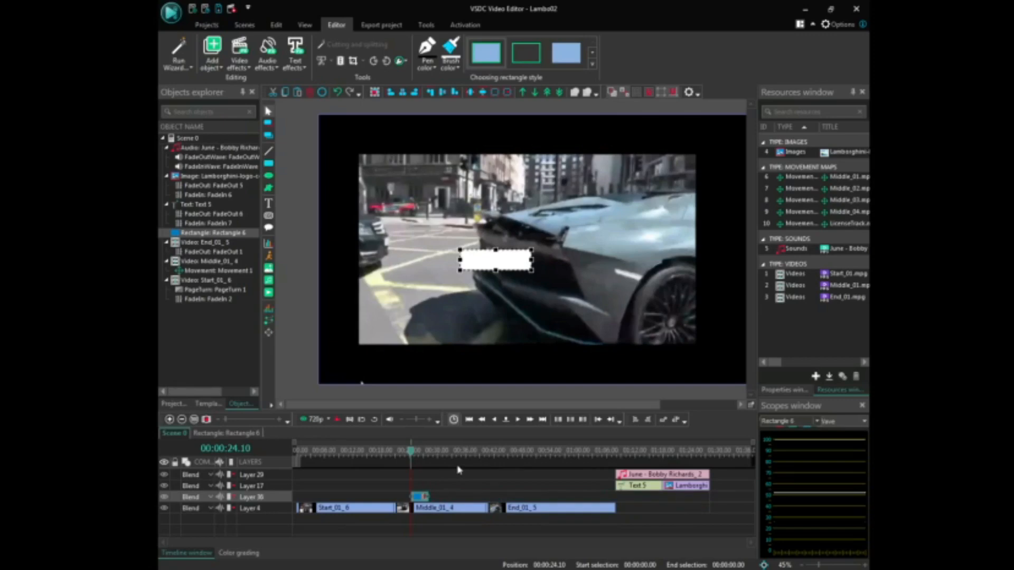
# - Add a movement map to the rectangle from the cursor position, using the LicenseTrack.mproj resource
pyautogui.doubleClick(475, 265)
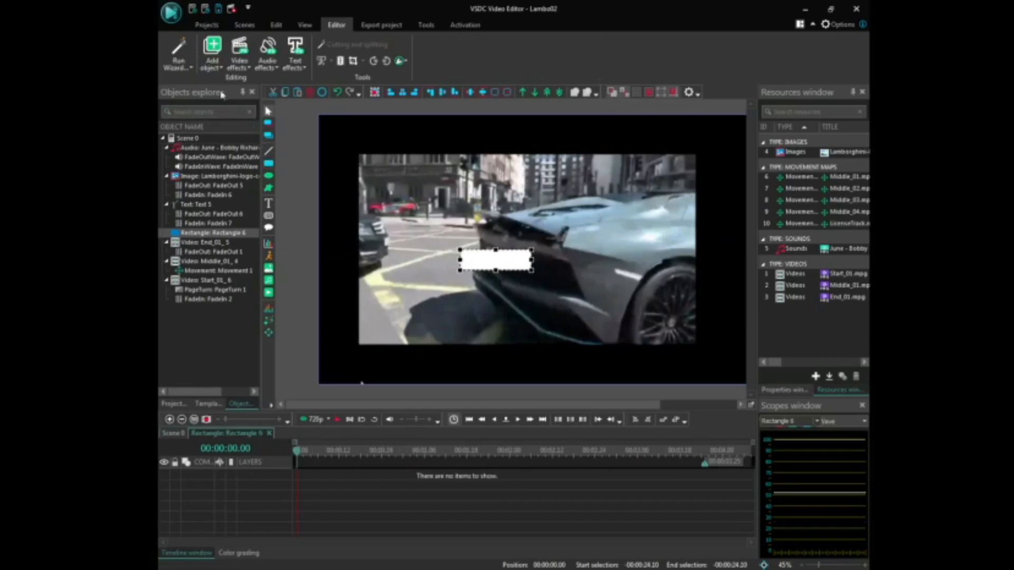
pyautogui.click(217, 66)
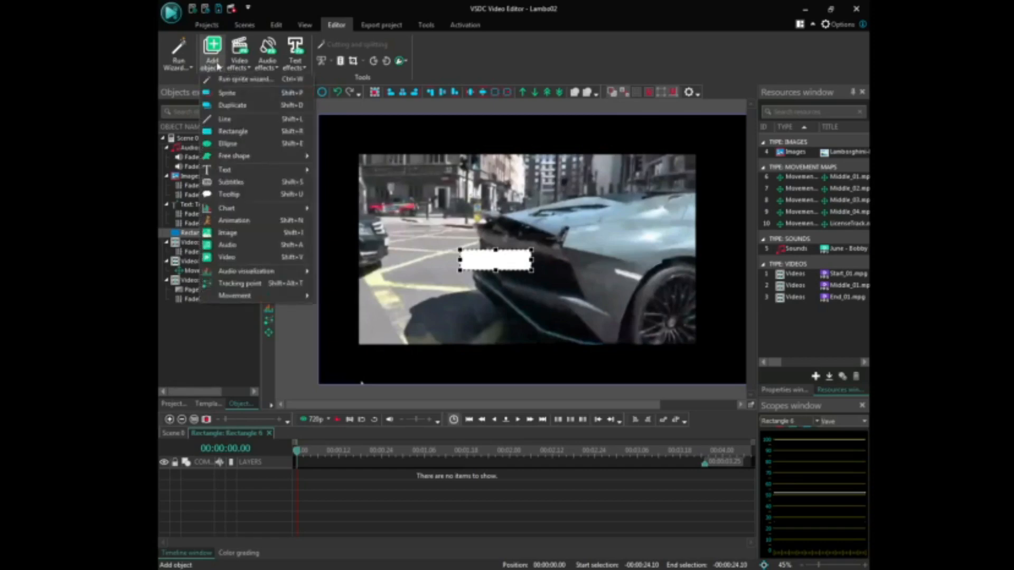
pyautogui.moveTo(244, 296)
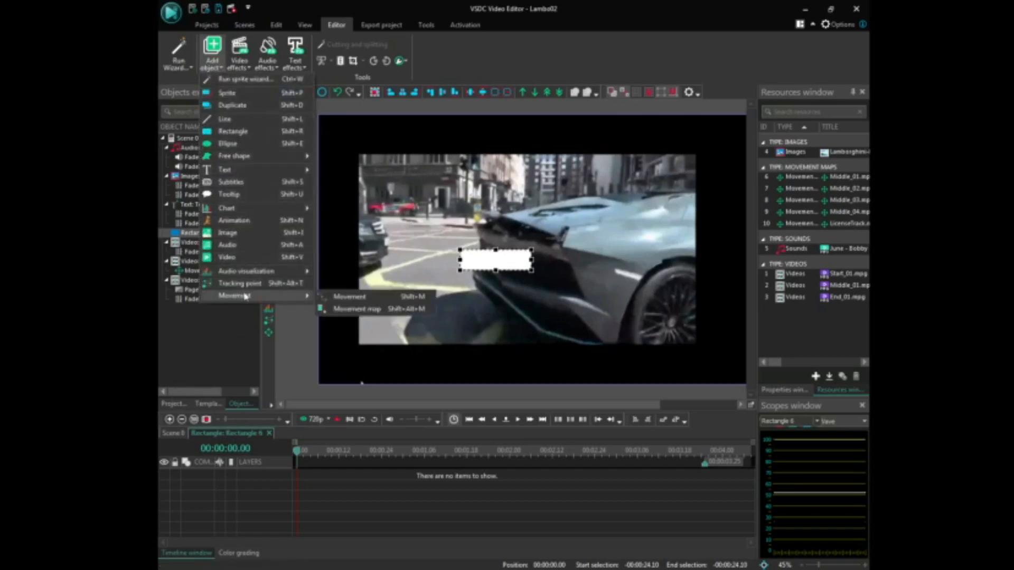
pyautogui.click(362, 312)
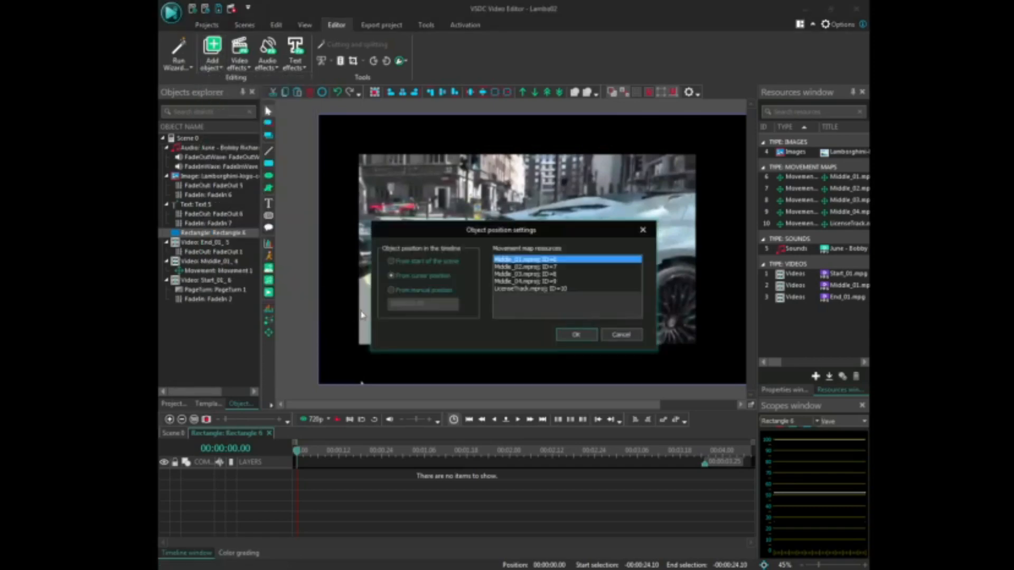
pyautogui.click(515, 289)
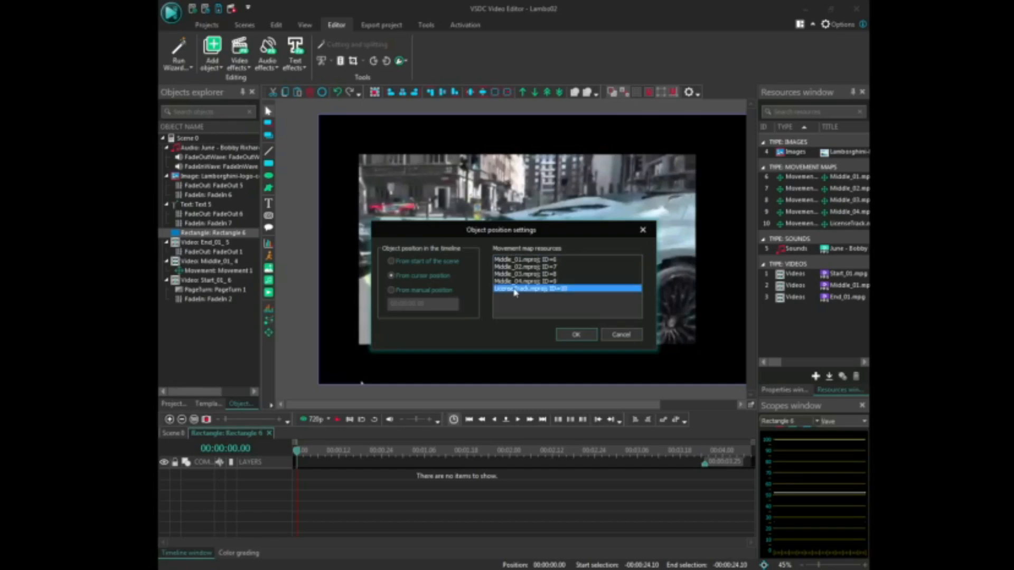
pyautogui.click(576, 334)
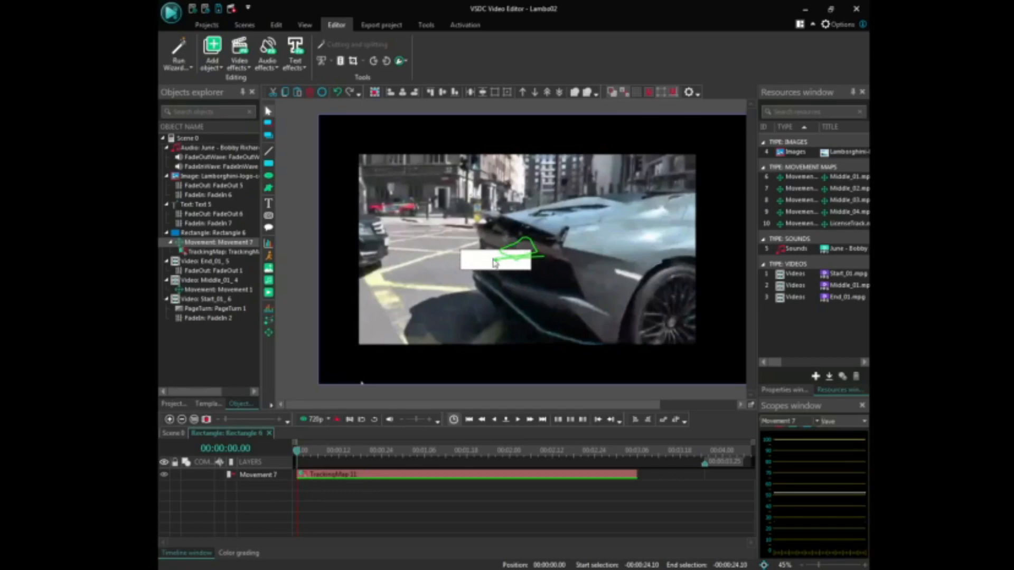
# - Return to the main scene and preview the rectangle's tracked movement from 00:00:23.18, stopping after the plate sequence
pyautogui.click(171, 434)
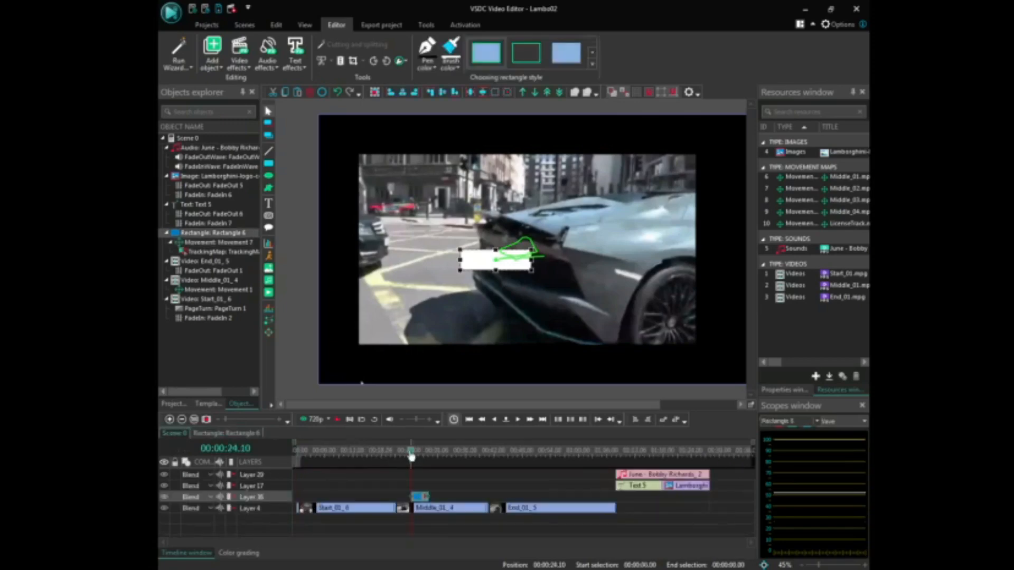
pyautogui.moveTo(411, 458); pyautogui.dragTo(407, 458)
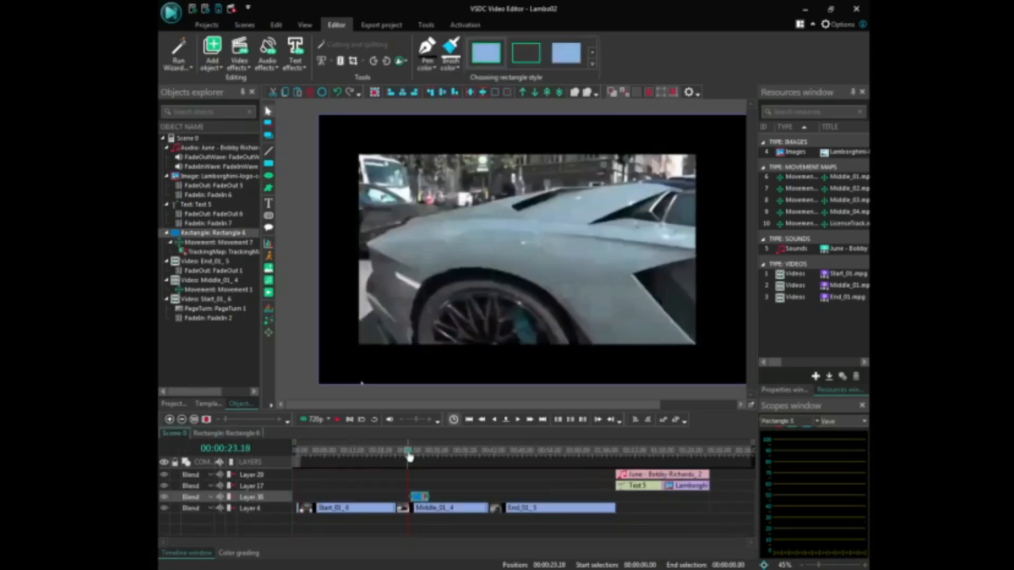
pyautogui.click(338, 420)
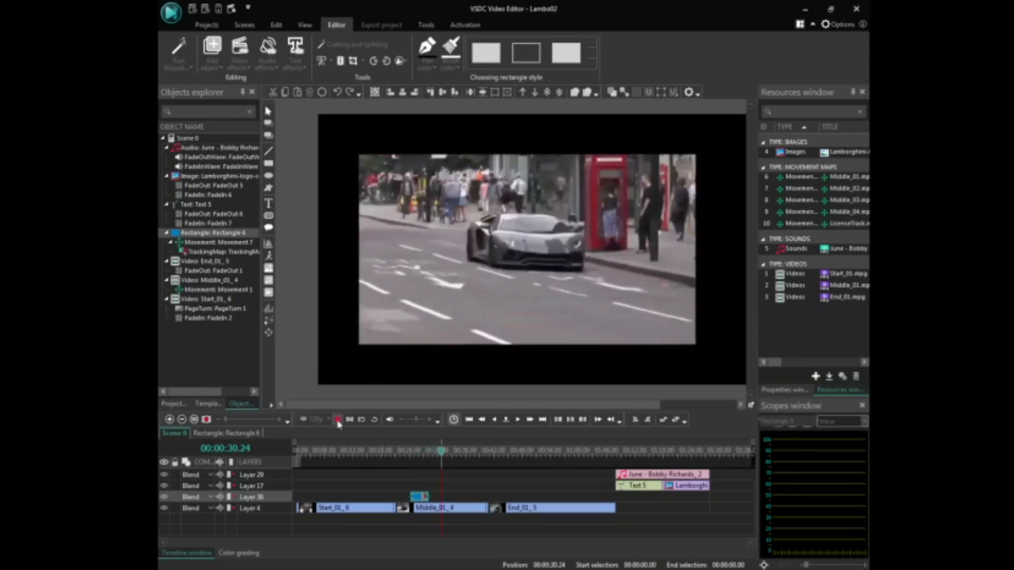
pyautogui.click(340, 420)
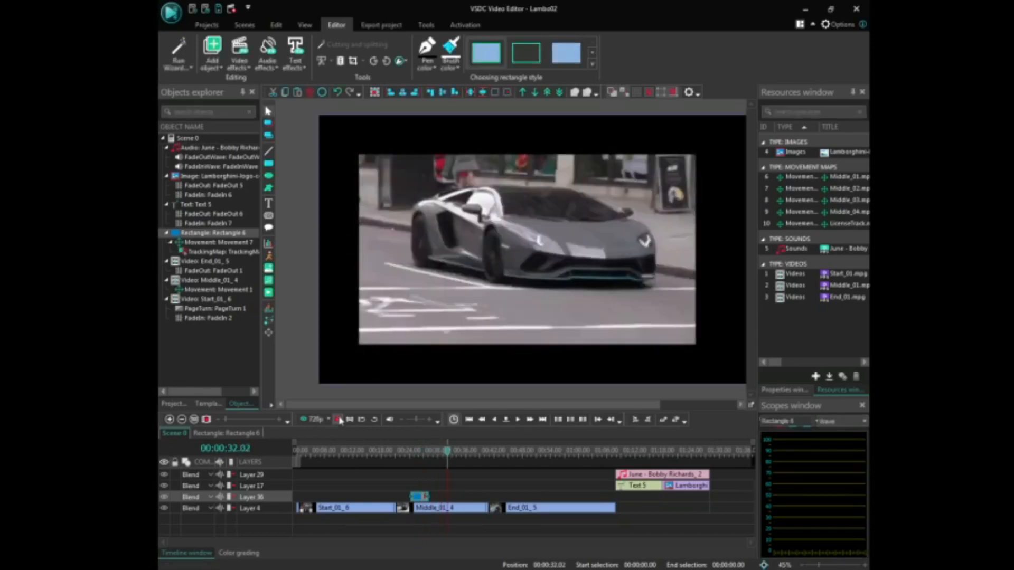